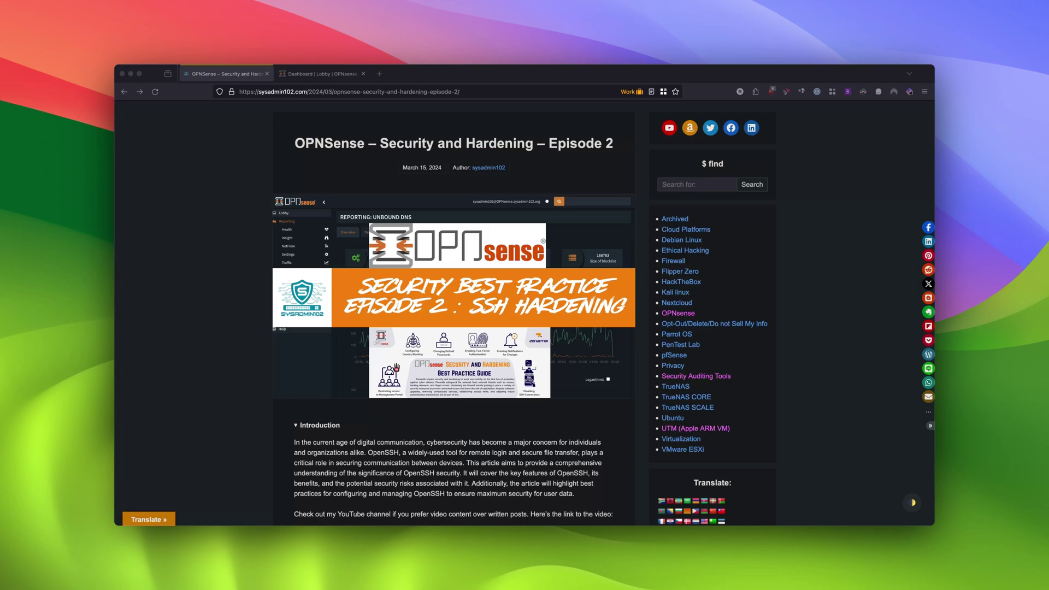
Scroll the SYSADMIN102 blog article down to the SSH hardening guide.
{"action": "scroll", "coordinate": [453, 312], "scroll_direction": "down", "scroll_amount": 8}
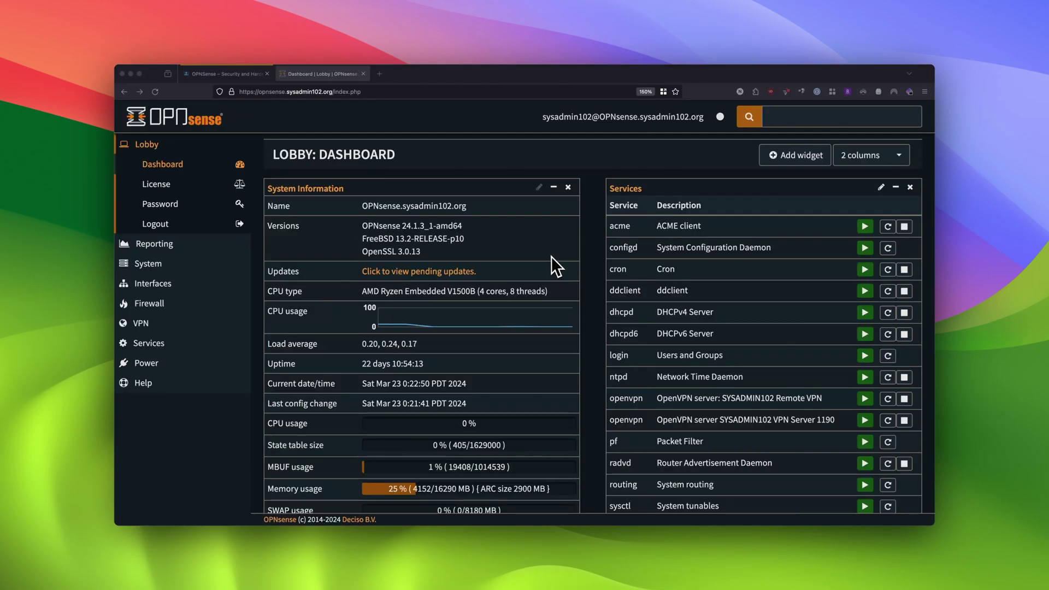
Go to System > Settings > Administration and select the Secure Shell SSH port field.
{"action": "left_click", "coordinate": [164, 264]}
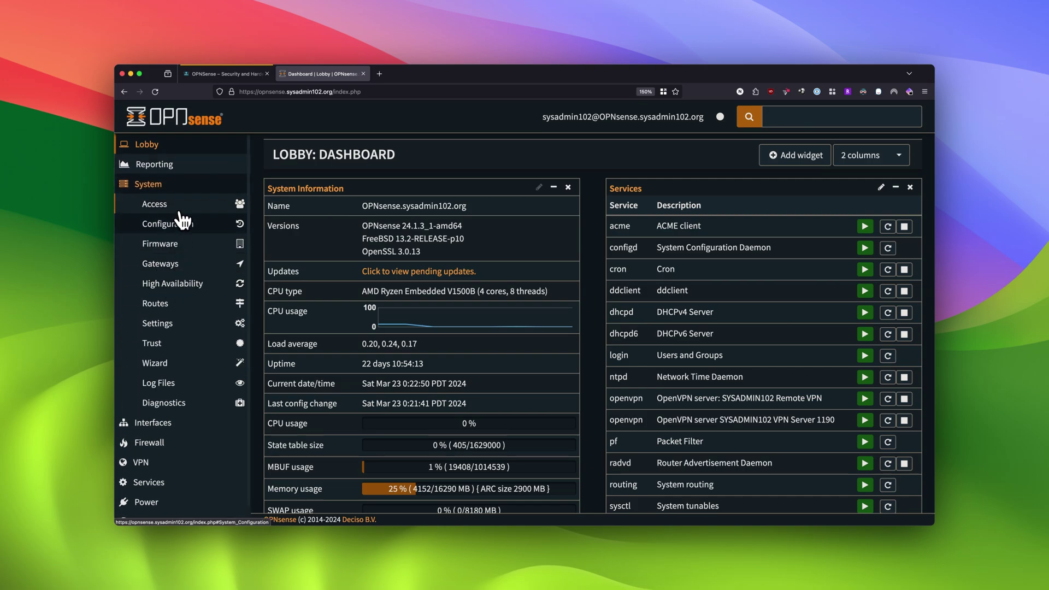
{"action": "left_click", "coordinate": [172, 327]}
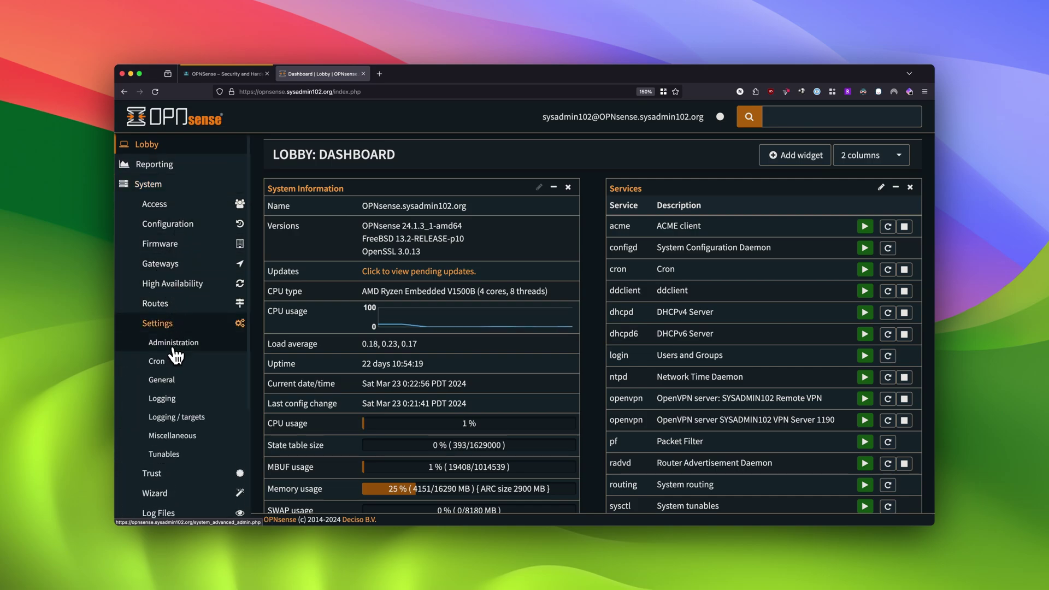
{"action": "left_click", "coordinate": [173, 347]}
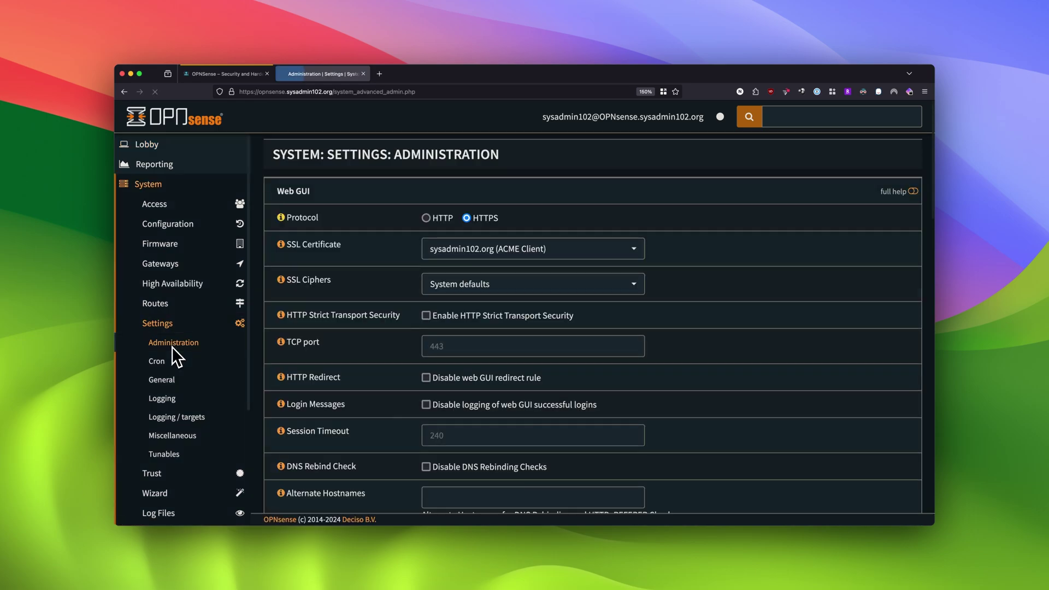
{"action": "scroll", "coordinate": [327, 328], "scroll_direction": "down", "scroll_amount": 10}
{"action": "scroll", "coordinate": [327, 323], "scroll_direction": "down", "scroll_amount": 2}
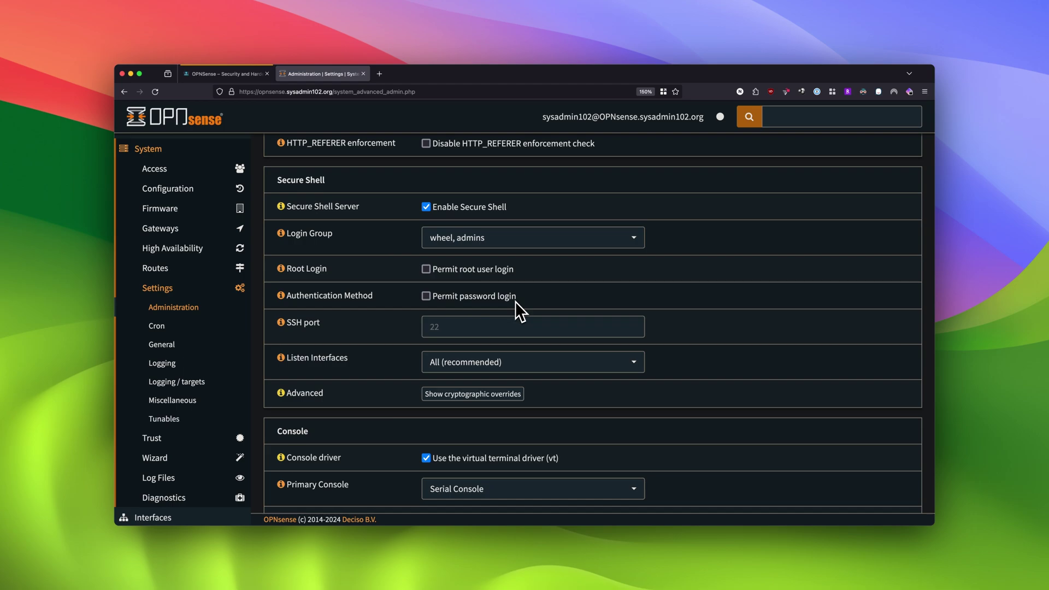
{"action": "left_click", "coordinate": [477, 332]}
{"action": "left_click", "coordinate": [429, 329]}
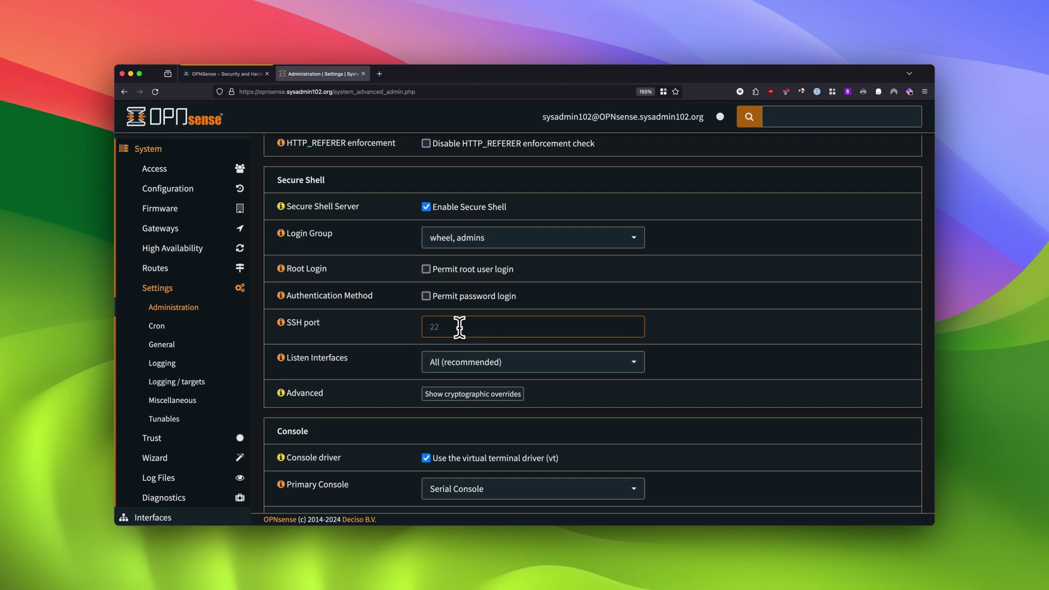
Set the Secure Shell port to 2222 and save the Administration settings page.
{"action": "type", "text": "2222"}
{"action": "left_click", "coordinate": [671, 353]}
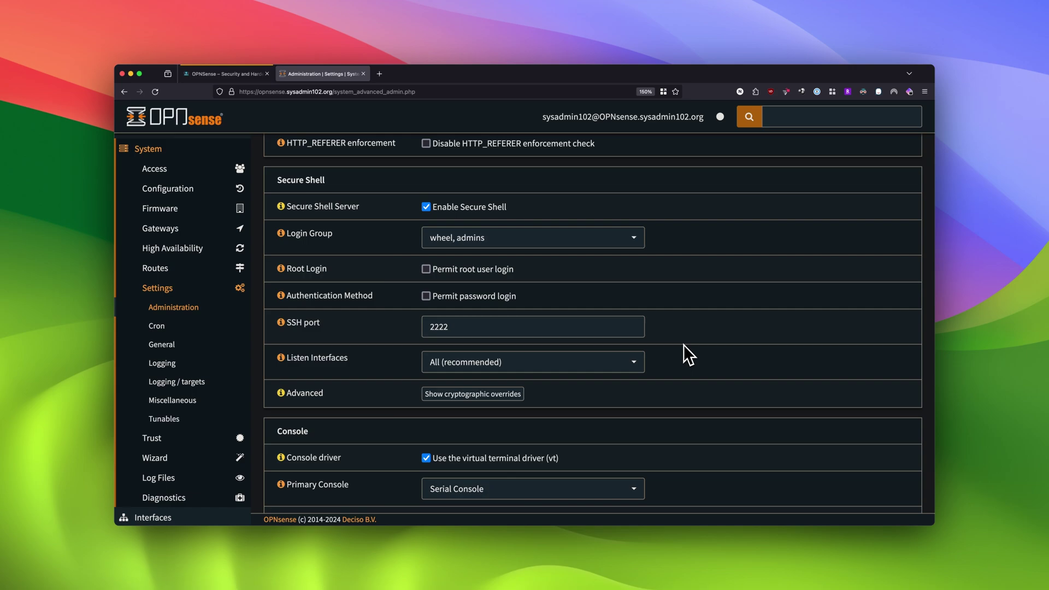
{"action": "left_click", "coordinate": [473, 327]}
{"action": "scroll", "coordinate": [661, 382], "scroll_direction": "down", "scroll_amount": 3}
{"action": "scroll", "coordinate": [665, 375], "scroll_direction": "down", "scroll_amount": 10}
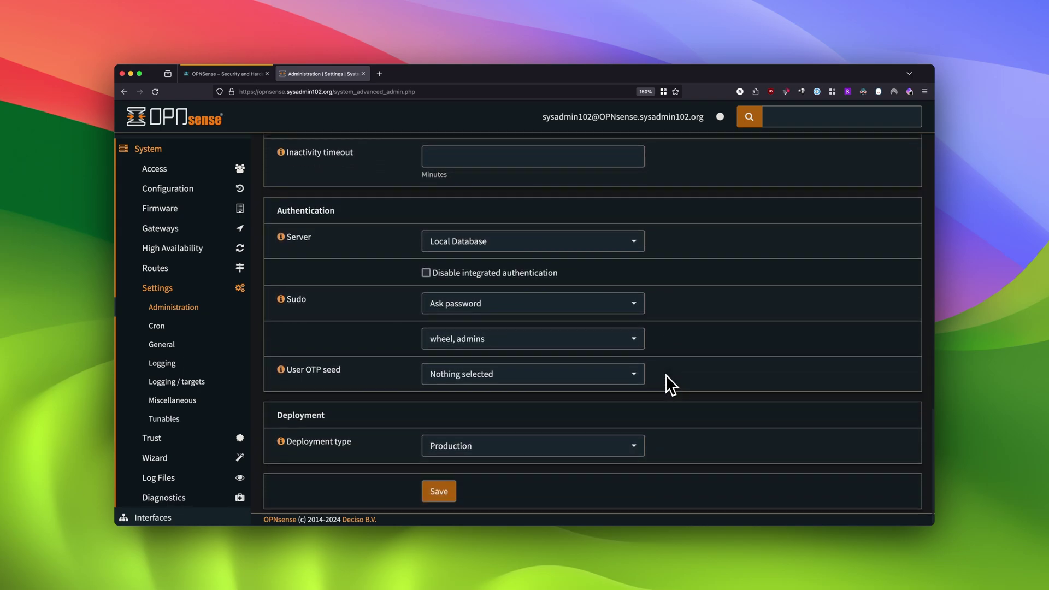
{"action": "left_click", "coordinate": [438, 495]}
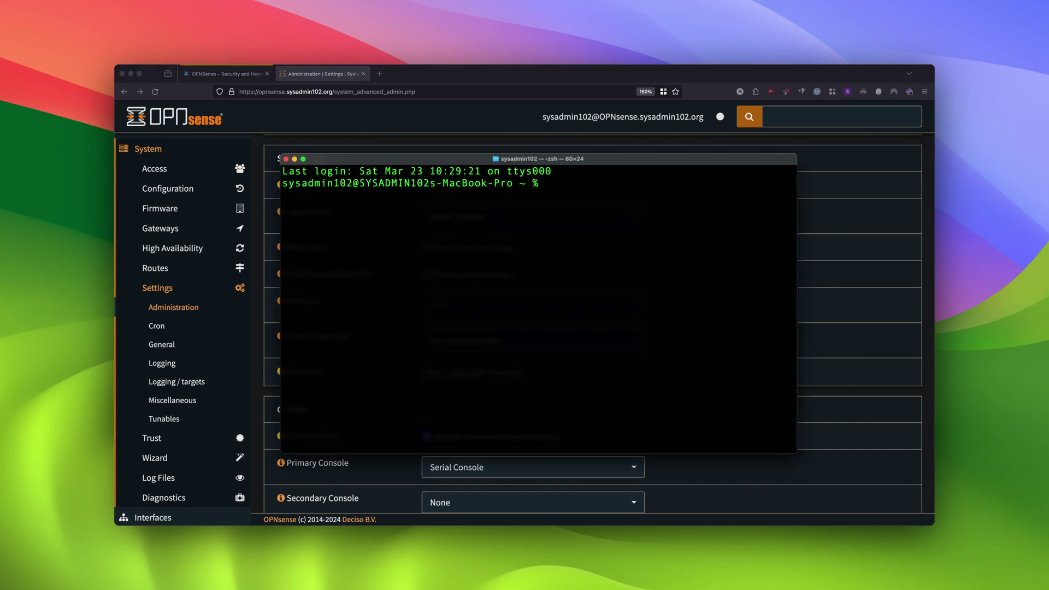
Run 'ssh-audit 10.13.2.1 -p 2222' against the OPNsense SSH server.
{"action": "type", "text": "ssh-au"}
{"action": "key", "text": "Tab"}
{"action": "type", "text": "10.13.2.1 -p"}
{"action": "type", "text": "2222"}
{"action": "key", "text": "Return"}
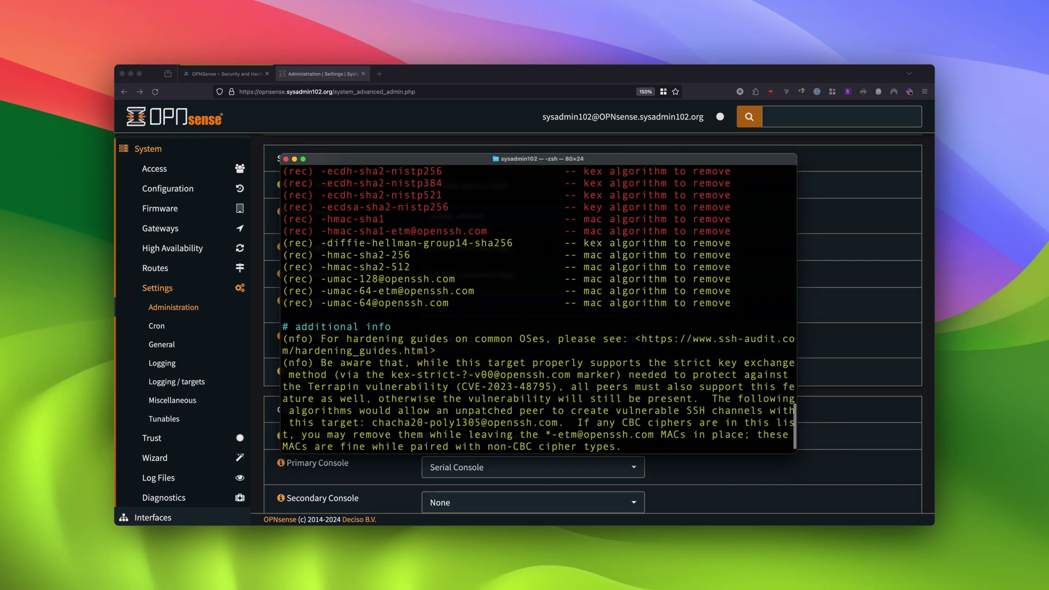
Review the audit's recommended kex and MAC algorithm removals, then hide the terminal.
{"action": "scroll", "coordinate": [538, 306], "scroll_direction": "up", "scroll_amount": 3}
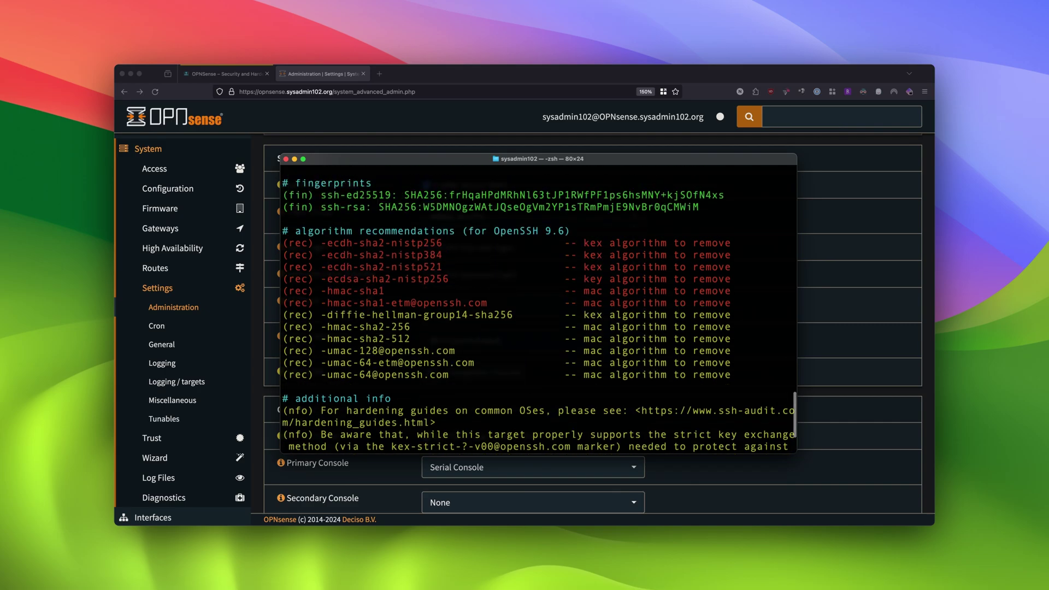
{"action": "scroll", "coordinate": [538, 309], "scroll_direction": "up", "scroll_amount": 1}
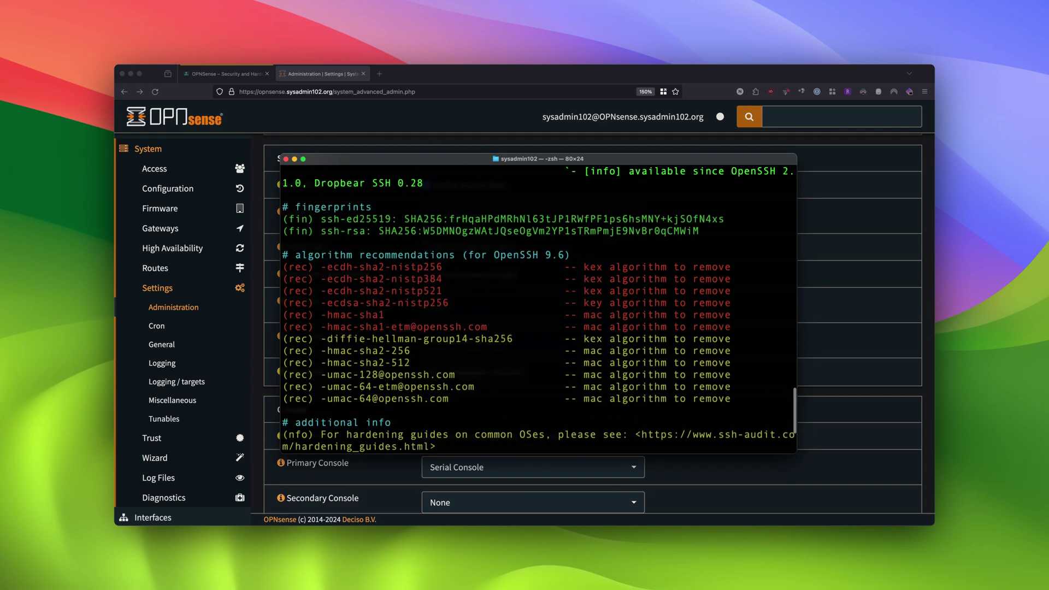
{"action": "scroll", "coordinate": [538, 309], "scroll_direction": "up", "scroll_amount": 1}
{"action": "scroll", "coordinate": [538, 308], "scroll_direction": "up", "scroll_amount": 20}
{"action": "scroll", "coordinate": [538, 308], "scroll_direction": "down", "scroll_amount": 4}
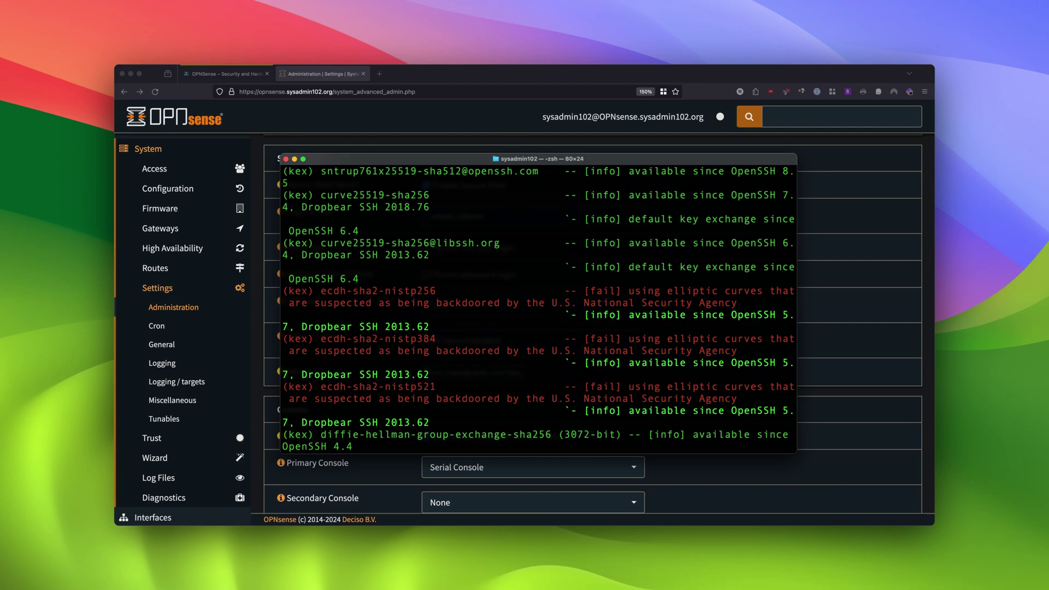
{"action": "scroll", "coordinate": [539, 308], "scroll_direction": "down", "scroll_amount": 5}
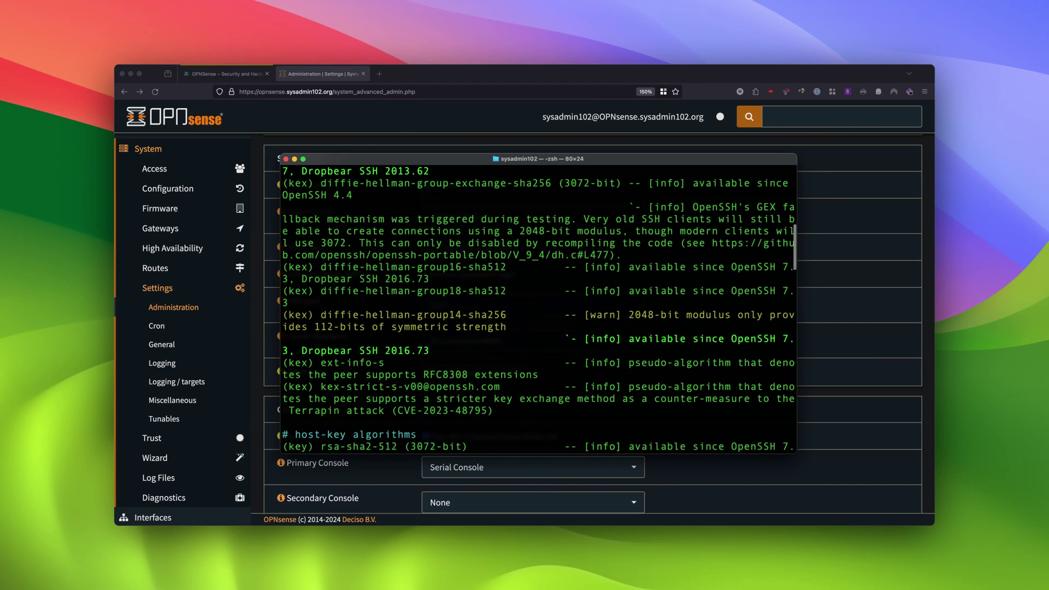
{"action": "scroll", "coordinate": [539, 308], "scroll_direction": "up", "scroll_amount": 1}
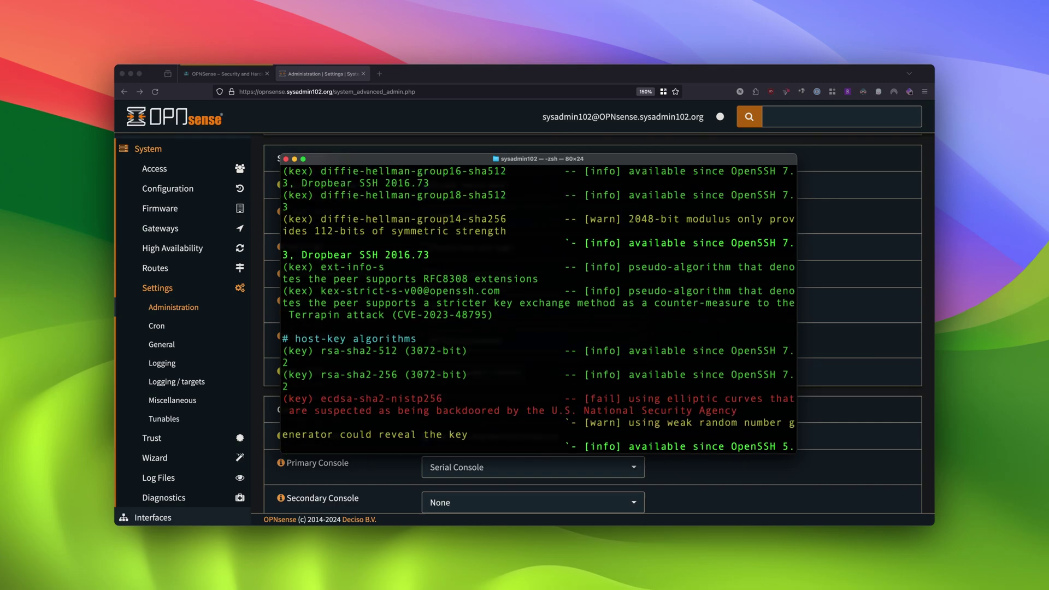
{"action": "scroll", "coordinate": [539, 308], "scroll_direction": "down", "scroll_amount": 1}
{"action": "scroll", "coordinate": [539, 308], "scroll_direction": "down", "scroll_amount": 3}
{"action": "scroll", "coordinate": [539, 309], "scroll_direction": "down", "scroll_amount": 10}
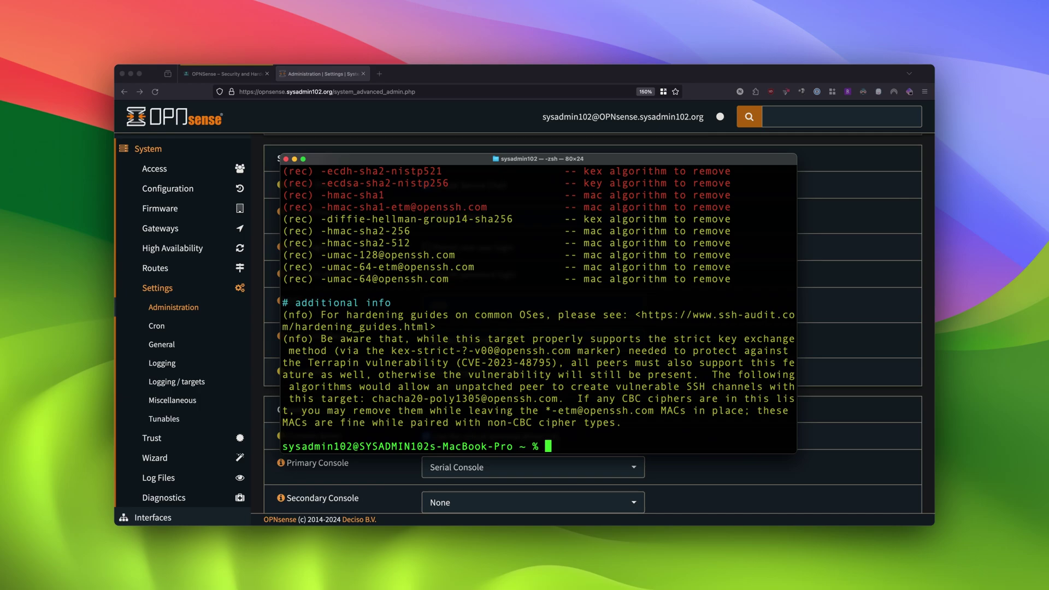
{"action": "key", "text": "super+Tab"}
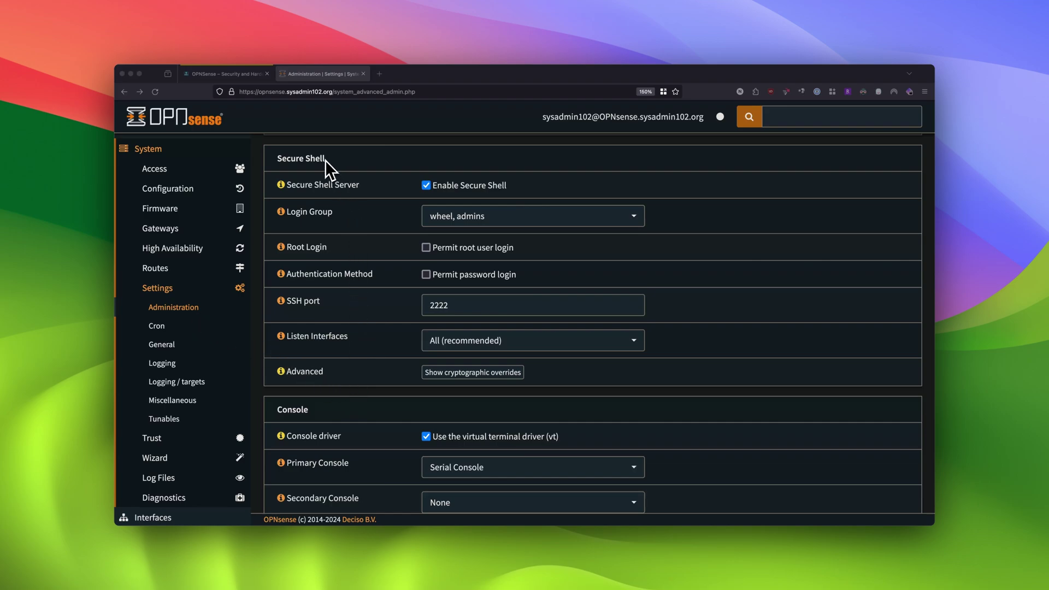
Reveal the Secure Shell cryptographic overrides for key exchange, ciphers, MACs, host keys and signatures.
{"action": "left_click", "coordinate": [488, 375]}
{"action": "scroll", "coordinate": [418, 400], "scroll_direction": "down", "scroll_amount": 3}
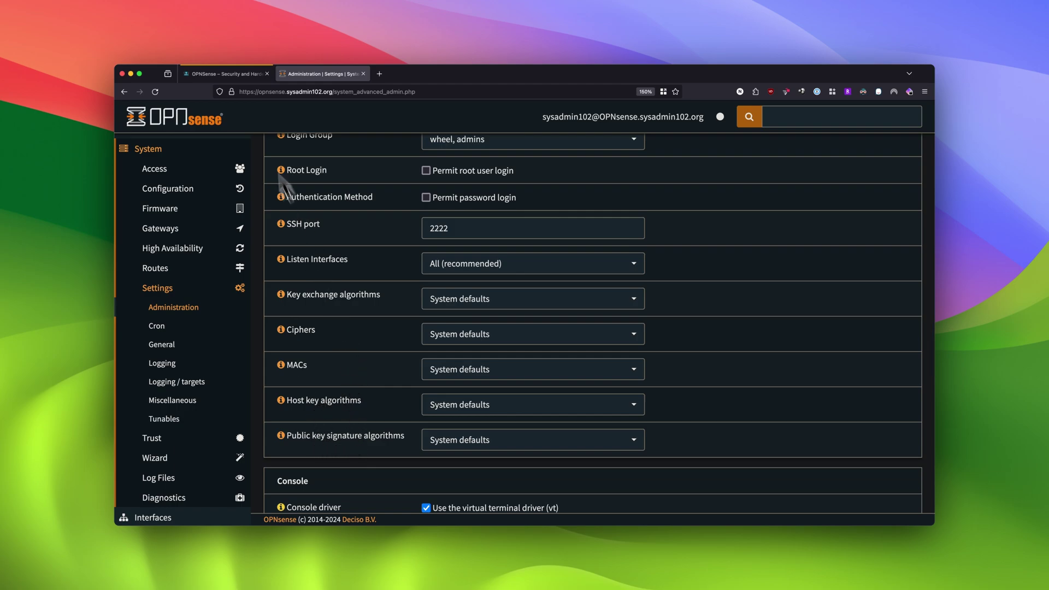
{"action": "left_click", "coordinate": [224, 79]}
{"action": "scroll", "coordinate": [276, 260], "scroll_direction": "down", "scroll_amount": 5}
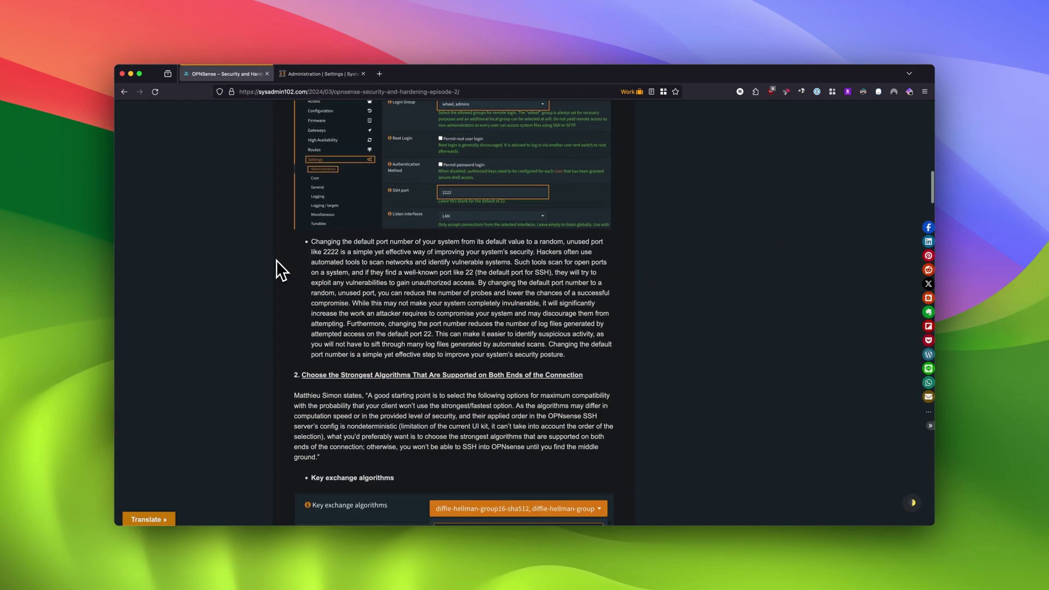
{"action": "scroll", "coordinate": [276, 260], "scroll_direction": "down", "scroll_amount": 5}
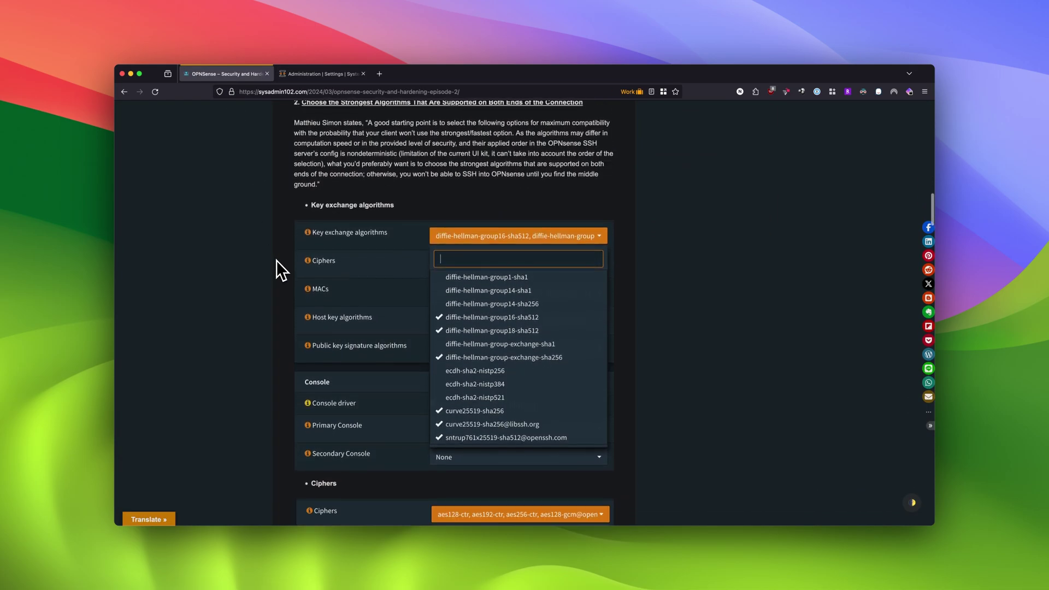
{"action": "scroll", "coordinate": [277, 260], "scroll_direction": "up", "scroll_amount": 1}
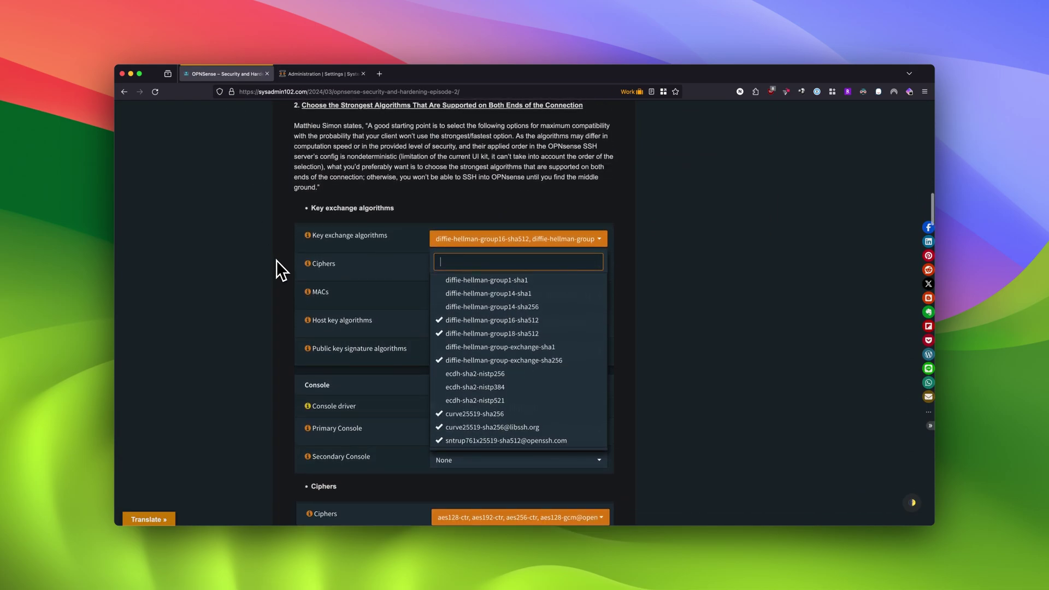
{"action": "left_click", "coordinate": [306, 76]}
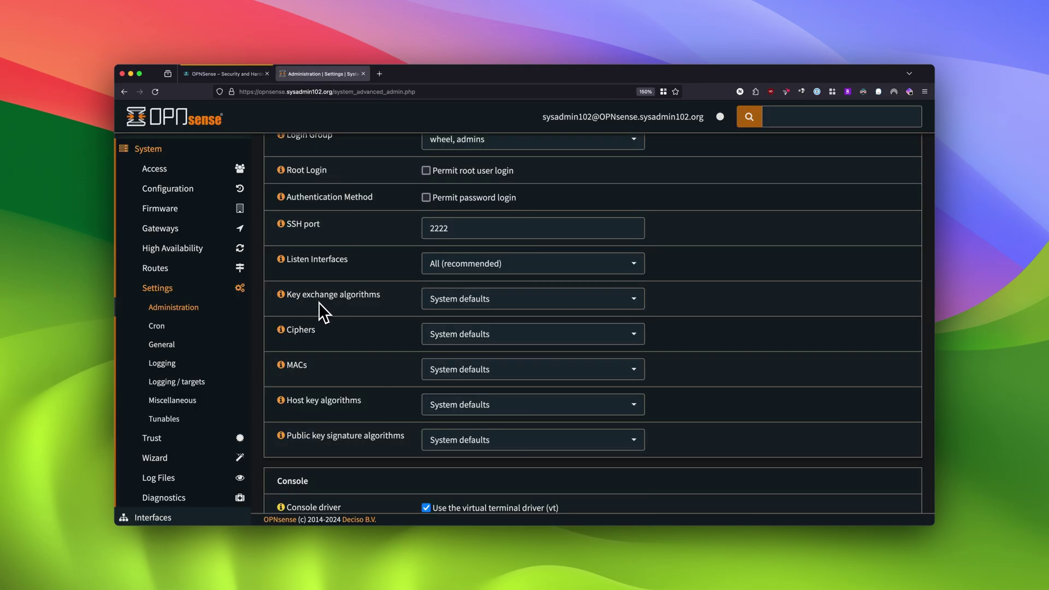
Enable DH group16/18-sha512, group-exchange-sha256, both curve25519-sha256 variants and sntrup761x25519-sha512 key exchange.
{"action": "left_click", "coordinate": [468, 304]}
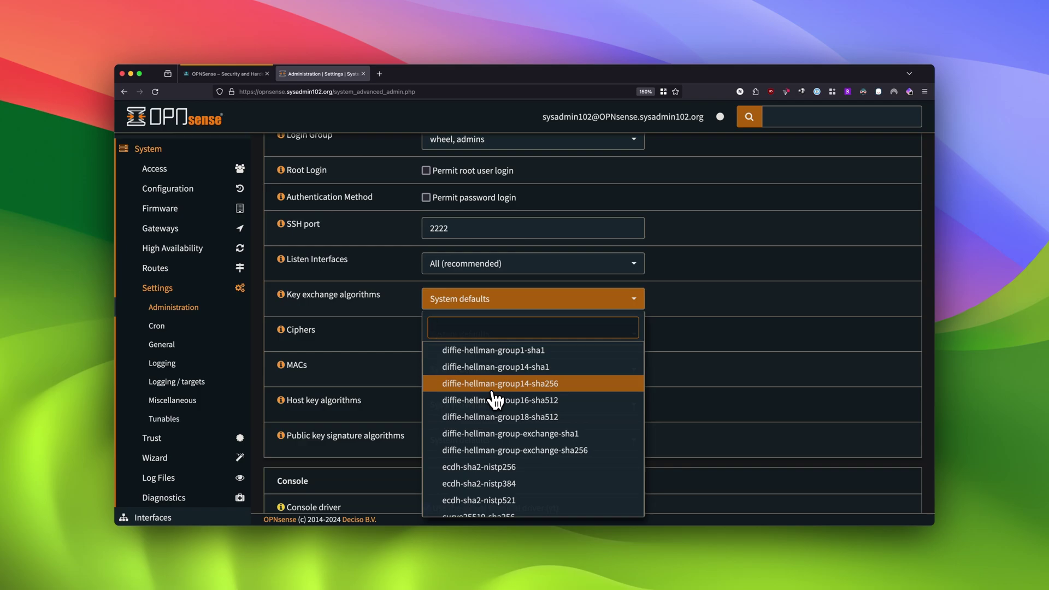
{"action": "scroll", "coordinate": [494, 398], "scroll_direction": "down", "scroll_amount": 2}
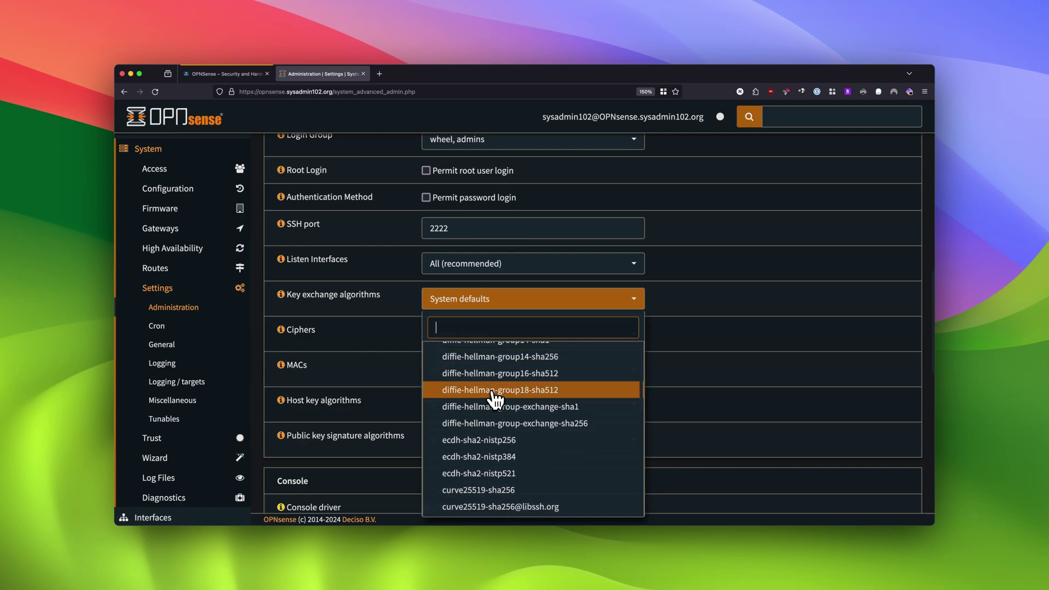
{"action": "scroll", "coordinate": [495, 398], "scroll_direction": "up", "scroll_amount": 1}
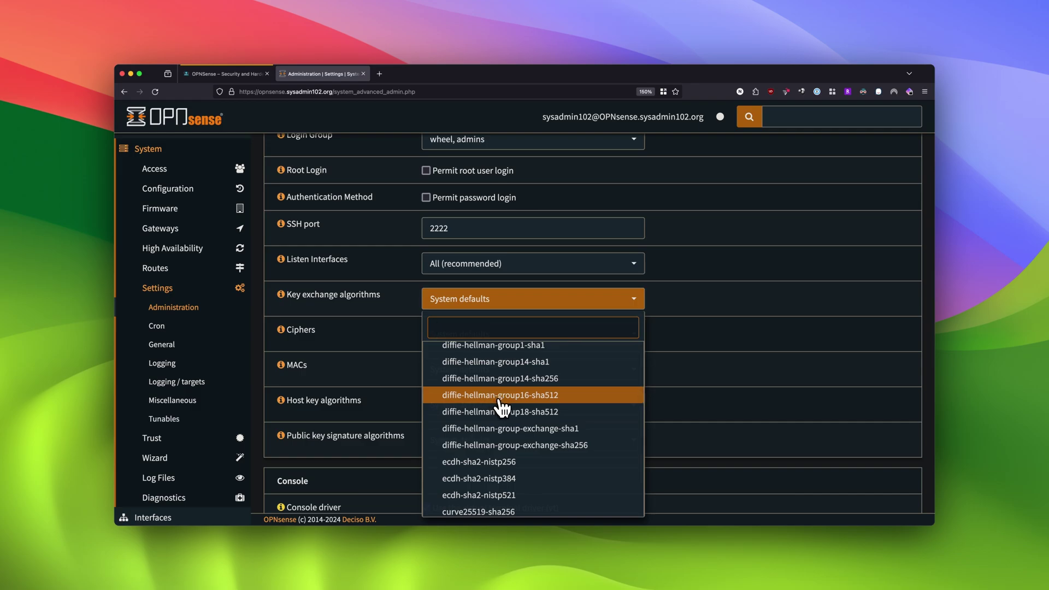
{"action": "left_click", "coordinate": [499, 400]}
{"action": "left_click", "coordinate": [500, 413]}
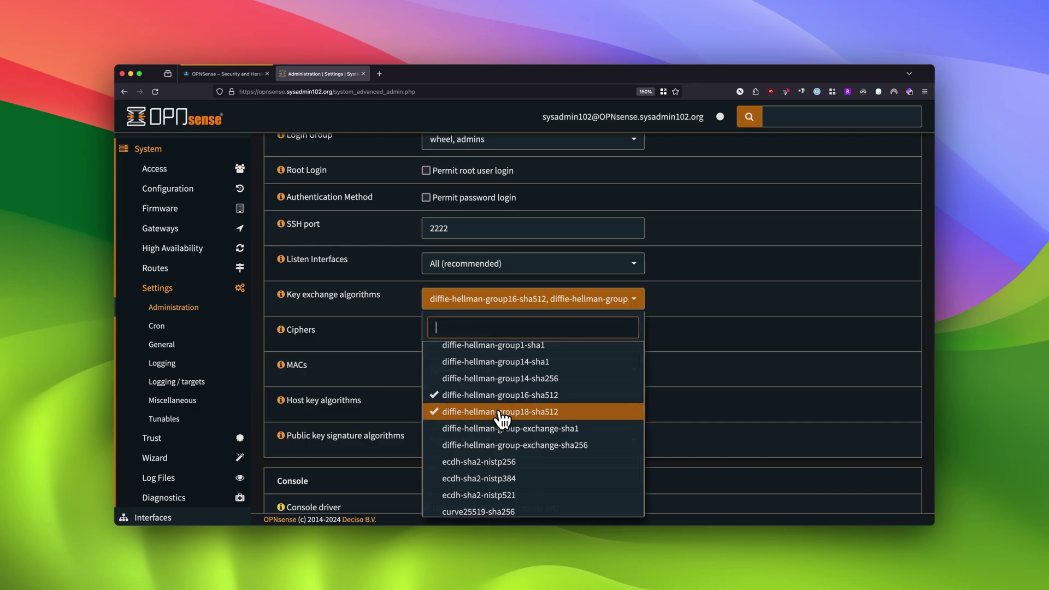
{"action": "left_click", "coordinate": [529, 451]}
{"action": "scroll", "coordinate": [533, 457], "scroll_direction": "down", "scroll_amount": 2}
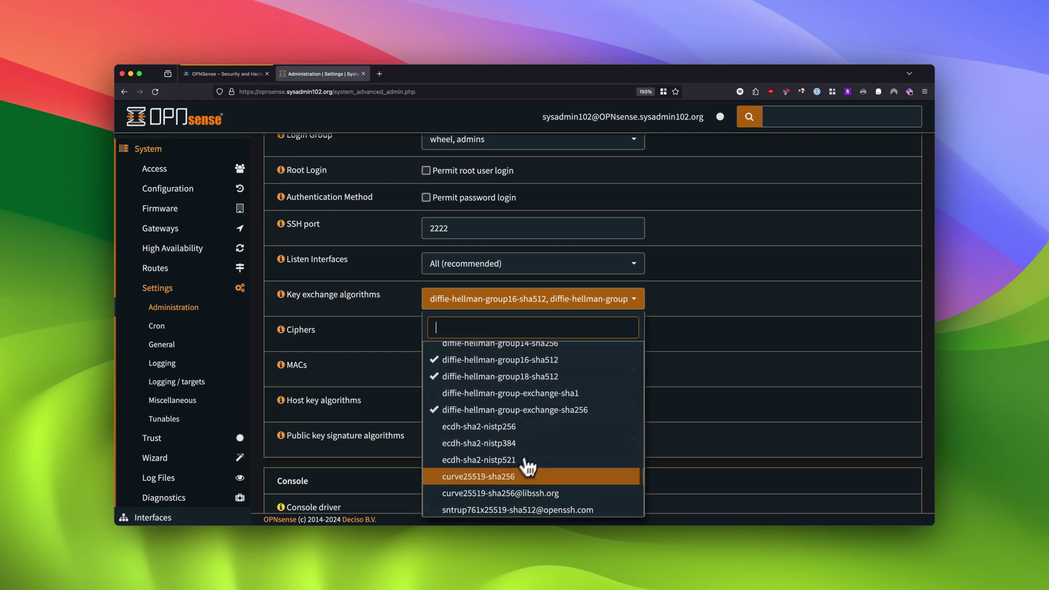
{"action": "left_click", "coordinate": [490, 481]}
{"action": "left_click", "coordinate": [490, 494]}
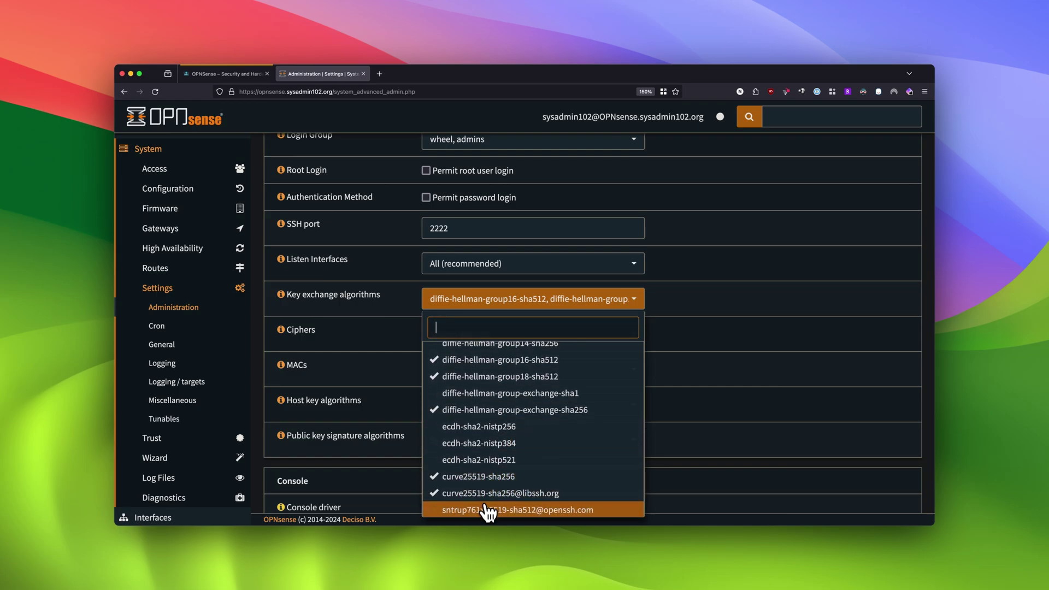
{"action": "left_click", "coordinate": [485, 510]}
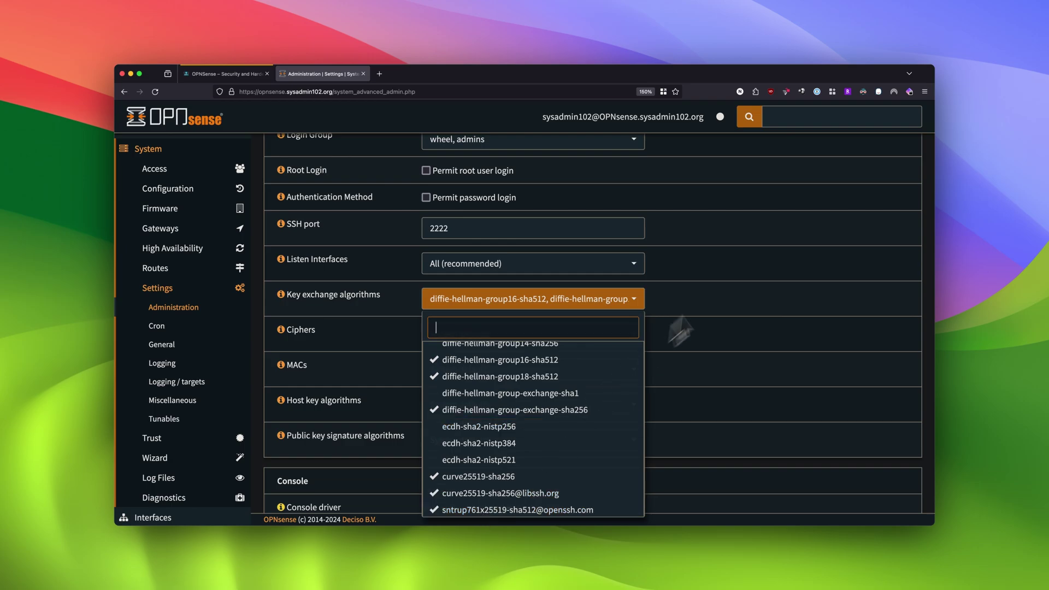
{"action": "left_click", "coordinate": [767, 255]}
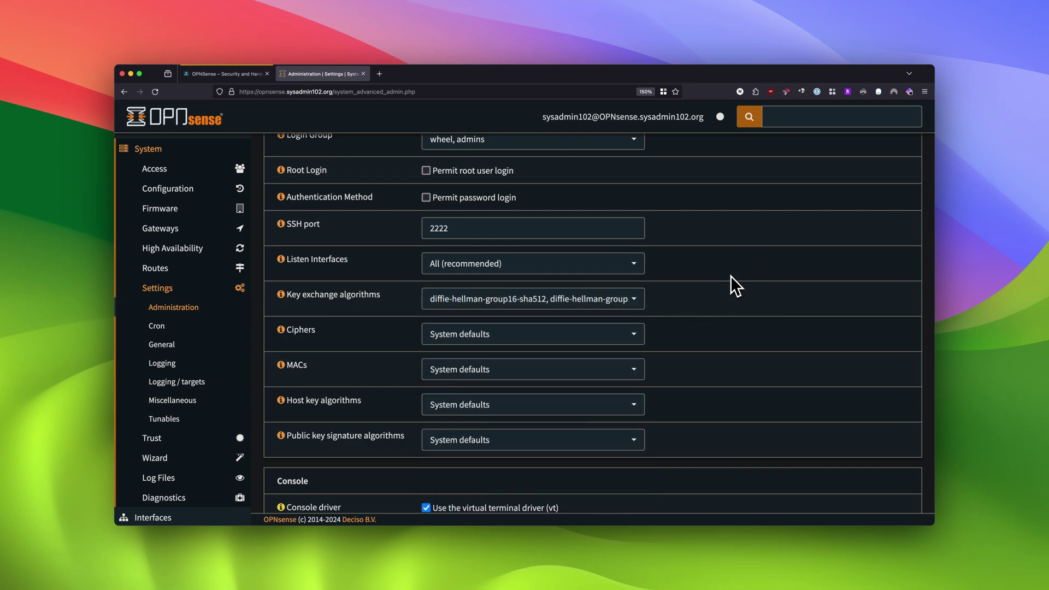
Allow the aes128/192/256-ctr, aes128/256-gcm and chacha20-poly1305 SSH ciphers.
{"action": "left_click", "coordinate": [526, 344]}
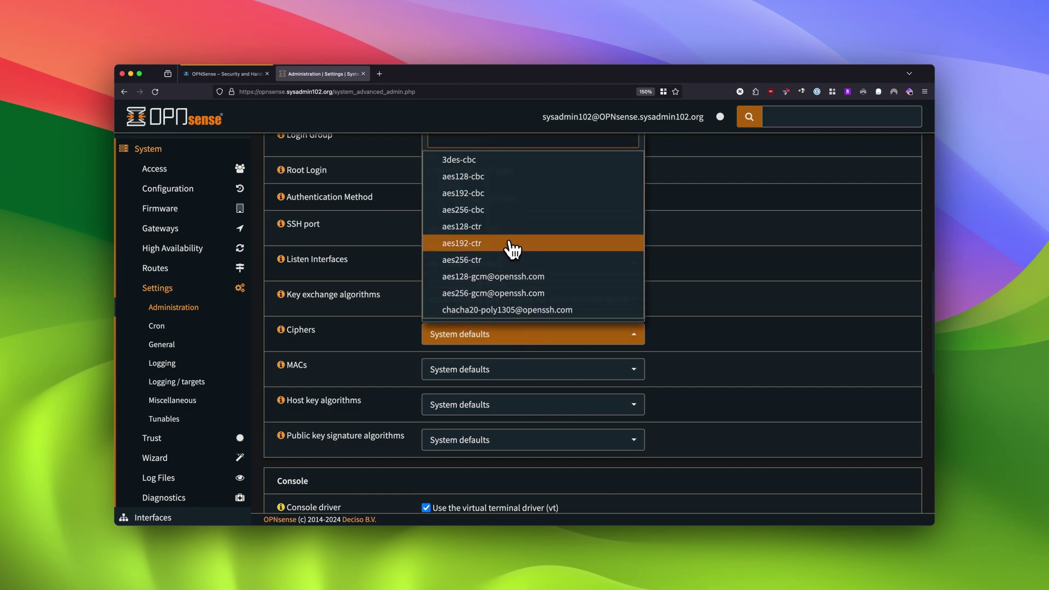
{"action": "left_click", "coordinate": [475, 229]}
{"action": "left_click", "coordinate": [475, 243]}
{"action": "left_click", "coordinate": [475, 259]}
{"action": "left_click", "coordinate": [475, 277]}
{"action": "left_click", "coordinate": [475, 293]}
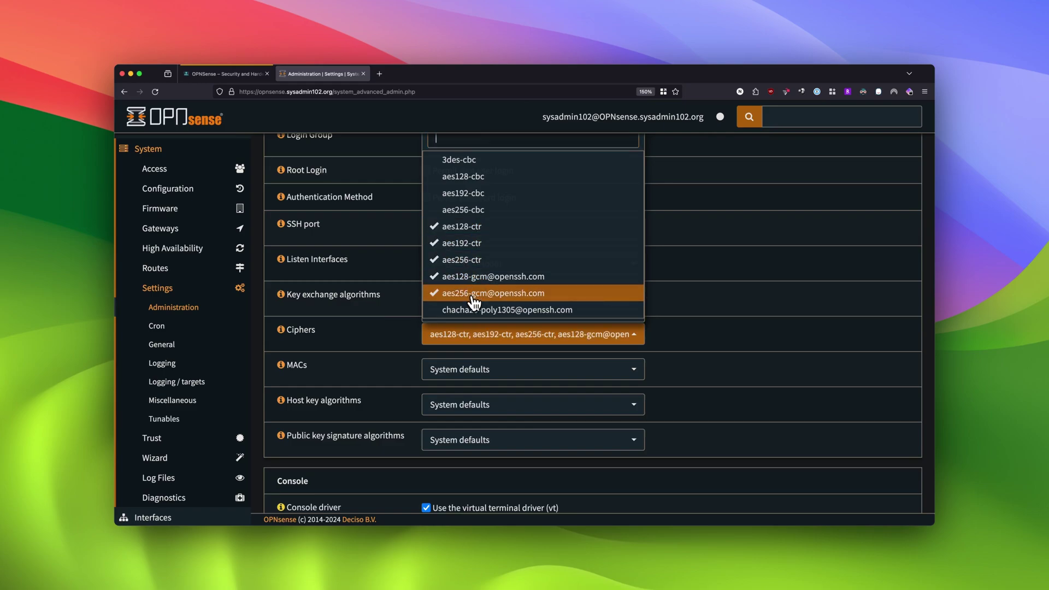
{"action": "left_click", "coordinate": [476, 309]}
{"action": "left_click", "coordinate": [544, 334]}
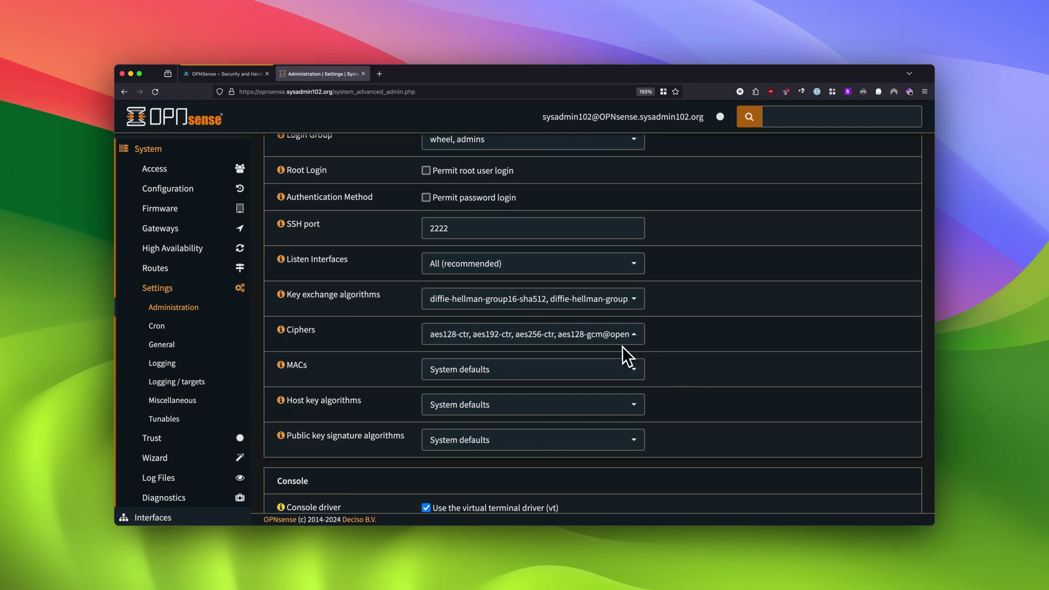
Allow the hmac-sha2-256-etm and hmac-sha2-512-etm MAC algorithms.
{"action": "left_click", "coordinate": [603, 368]}
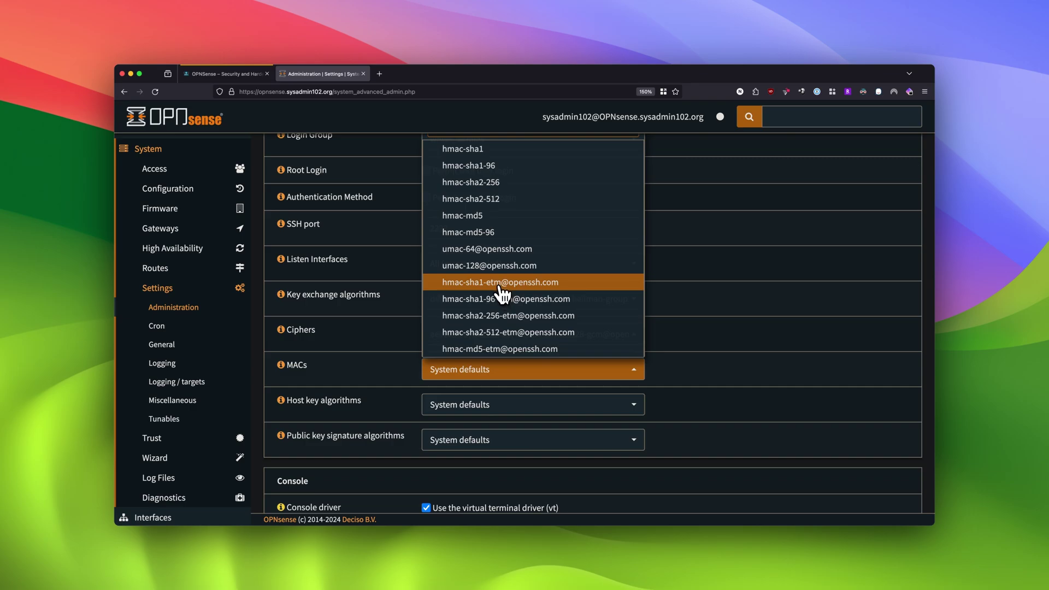
{"action": "left_click", "coordinate": [501, 322]}
{"action": "left_click", "coordinate": [501, 333]}
{"action": "left_click", "coordinate": [757, 367]}
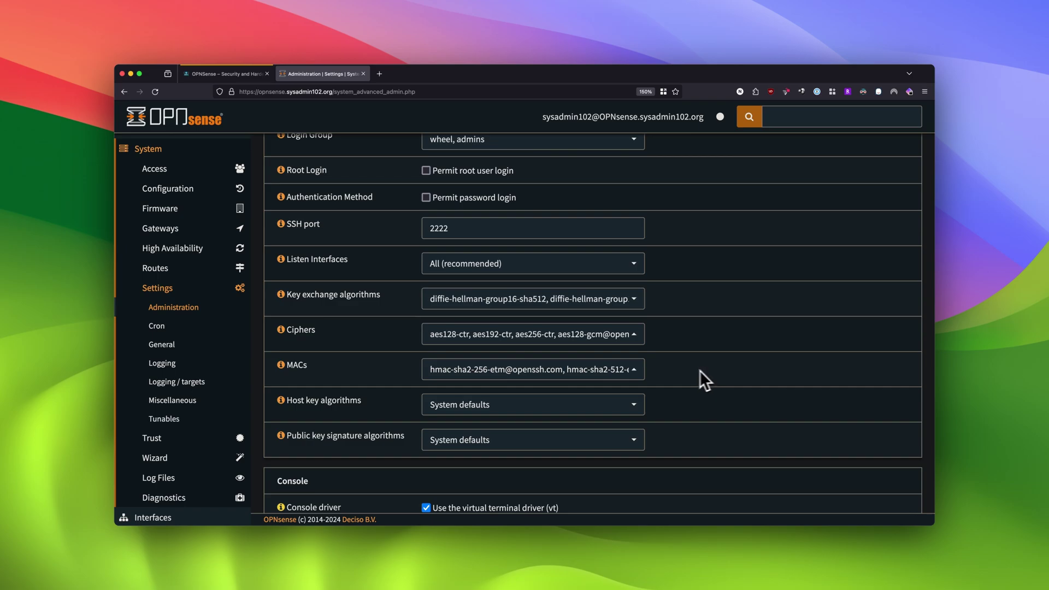
{"action": "left_click", "coordinate": [509, 407]}
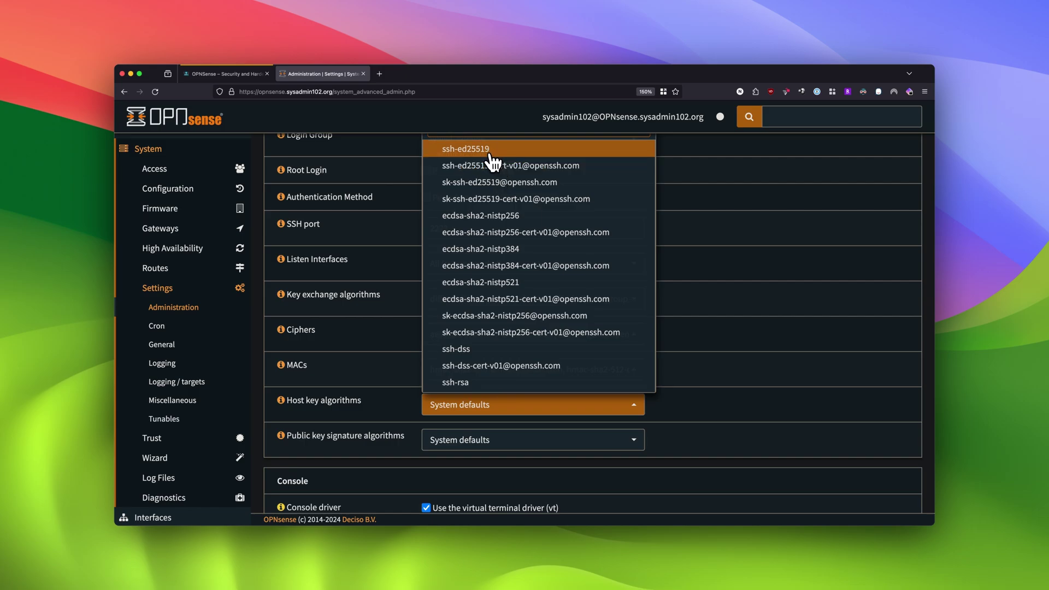
{"action": "left_click", "coordinate": [493, 157]}
{"action": "left_click", "coordinate": [492, 165]}
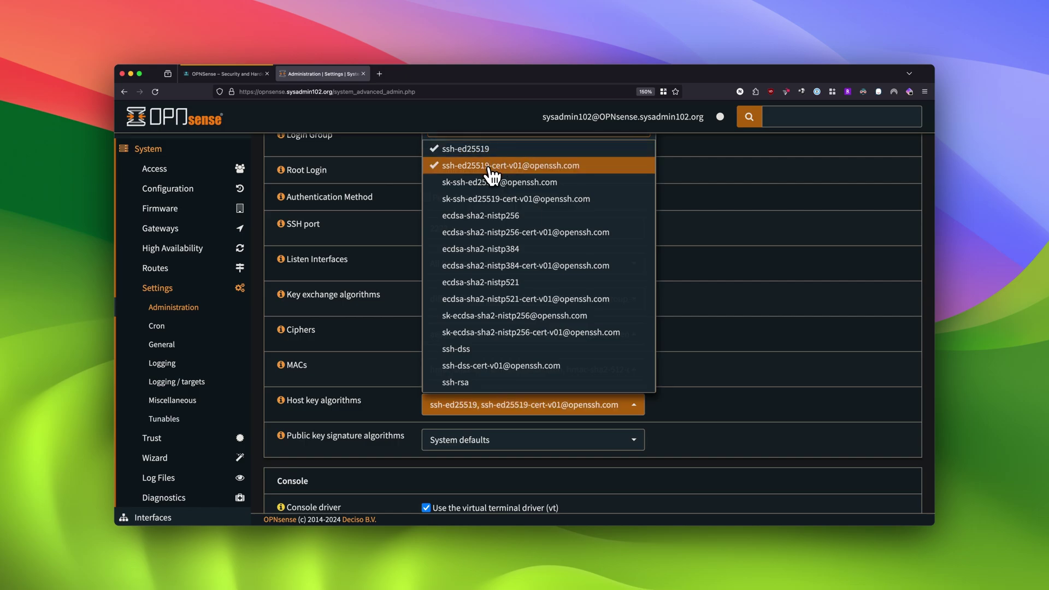
{"action": "left_click", "coordinate": [755, 329]}
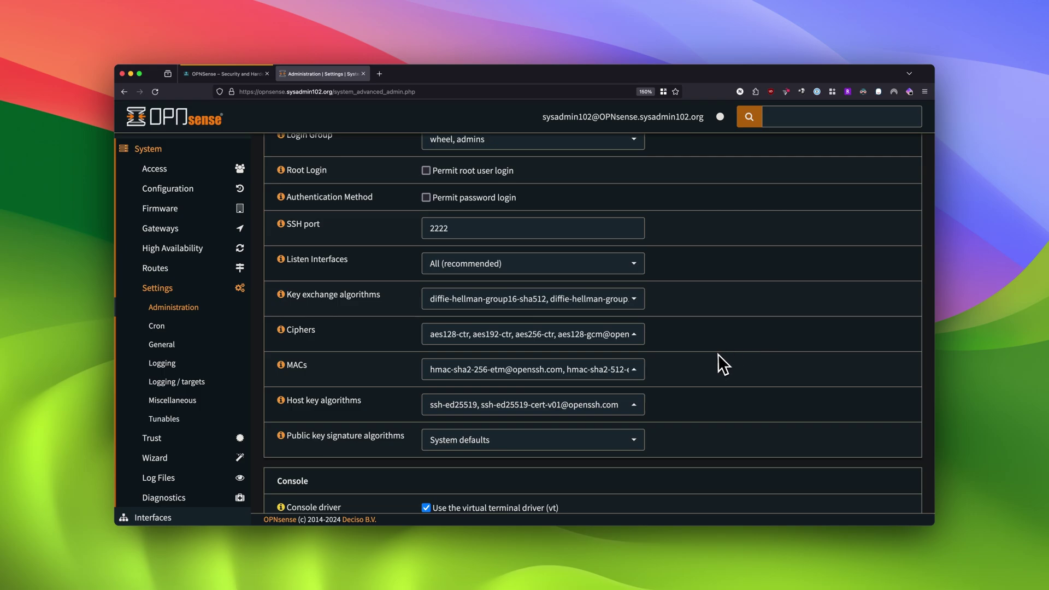
{"action": "scroll", "coordinate": [718, 354], "scroll_direction": "down", "scroll_amount": 3}
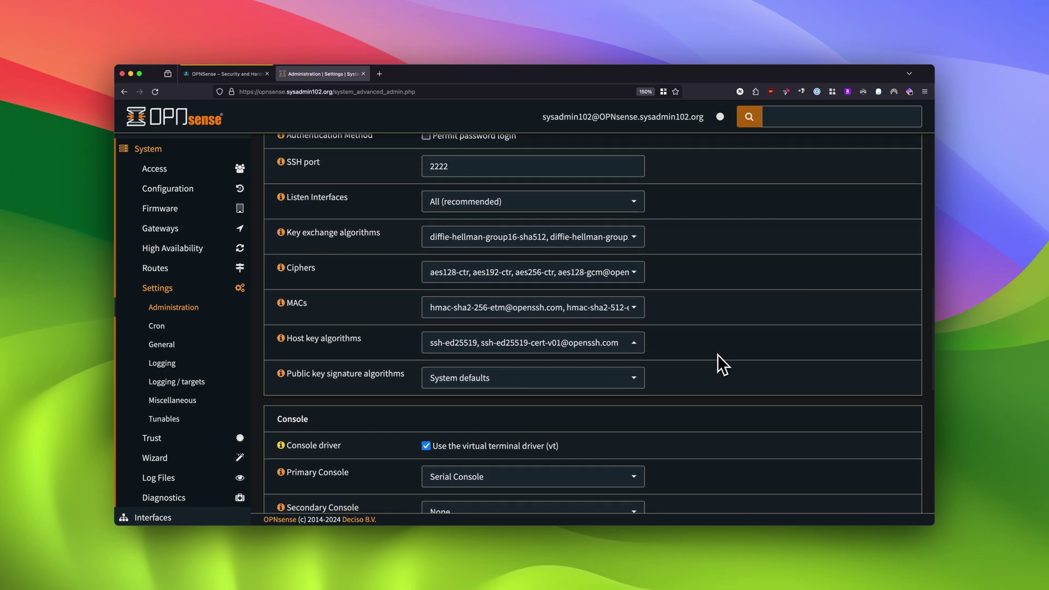
{"action": "left_click", "coordinate": [539, 380]}
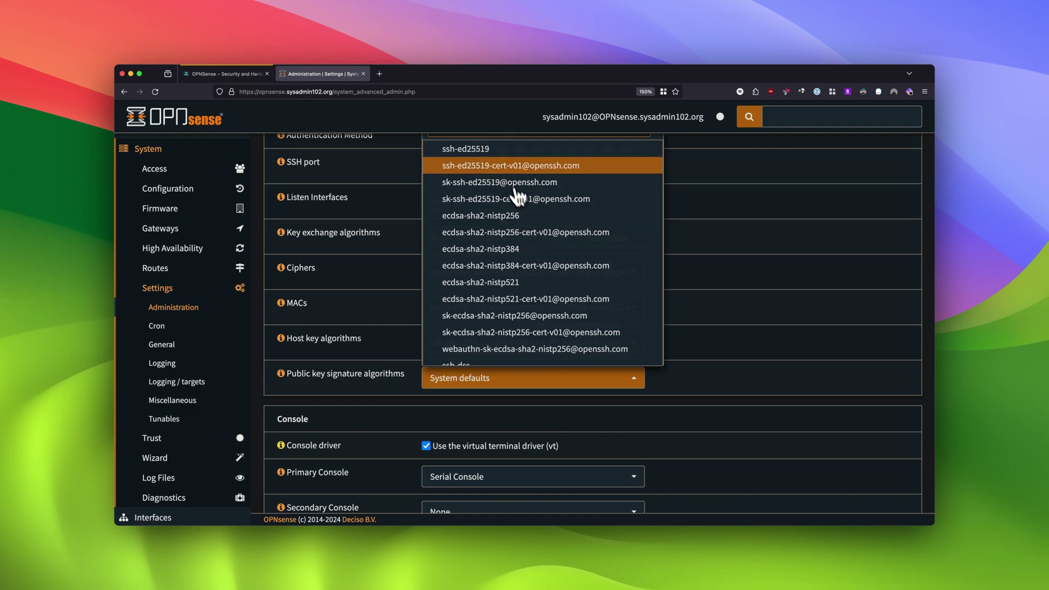
{"action": "left_click", "coordinate": [489, 150]}
{"action": "left_click", "coordinate": [495, 166]}
{"action": "left_click", "coordinate": [791, 338]}
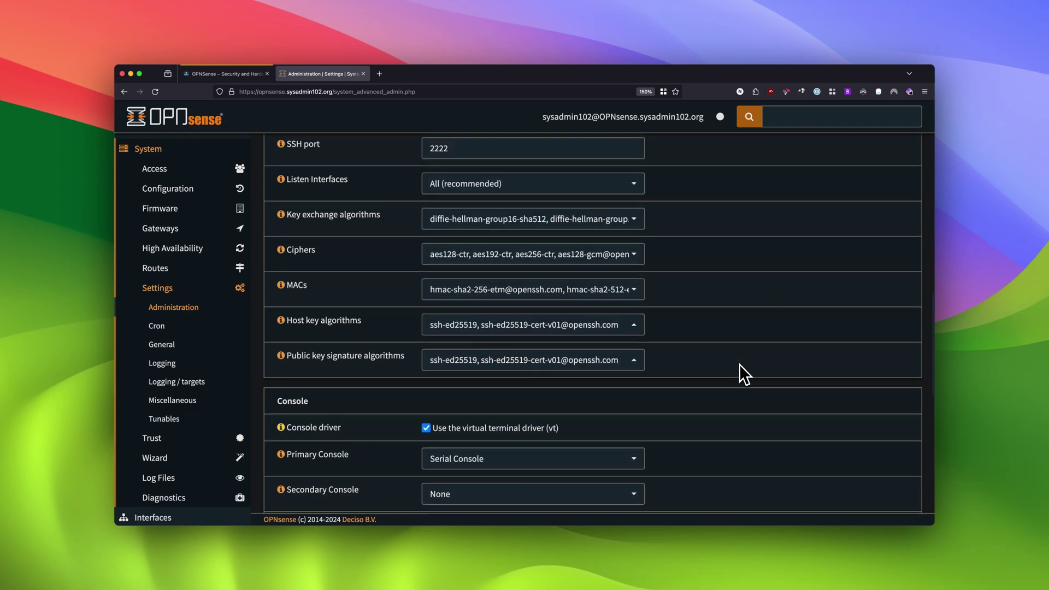
{"action": "scroll", "coordinate": [739, 365], "scroll_direction": "down", "scroll_amount": 10}
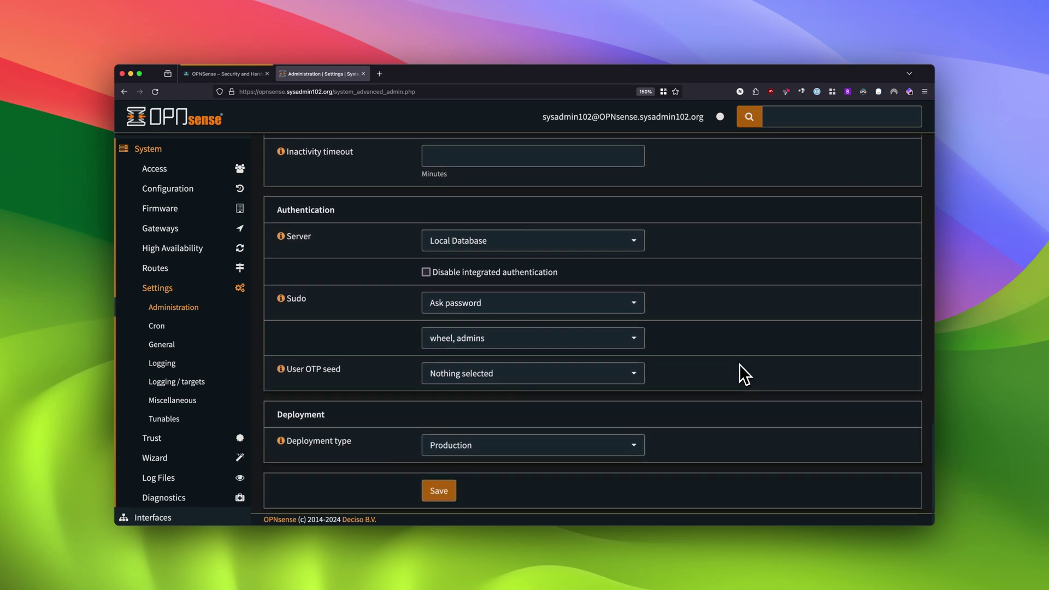
{"action": "left_click", "coordinate": [447, 498]}
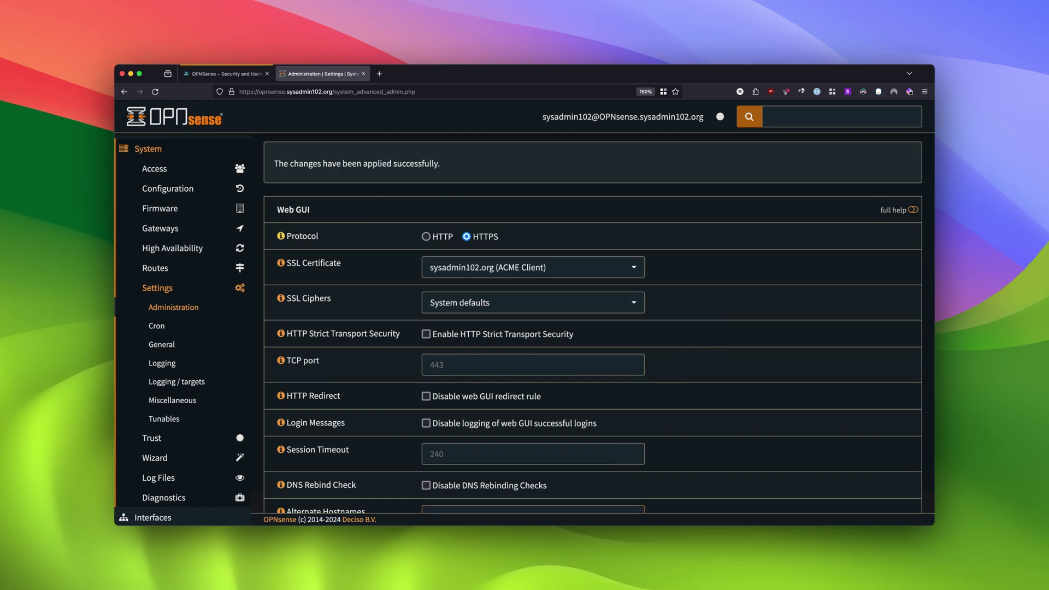
Rerun ssh-audit on 10.13.2.1 port 2222 and confirm only rsa-sha2-256/512 additions remain suggested.
{"action": "key", "text": "super+Tab"}
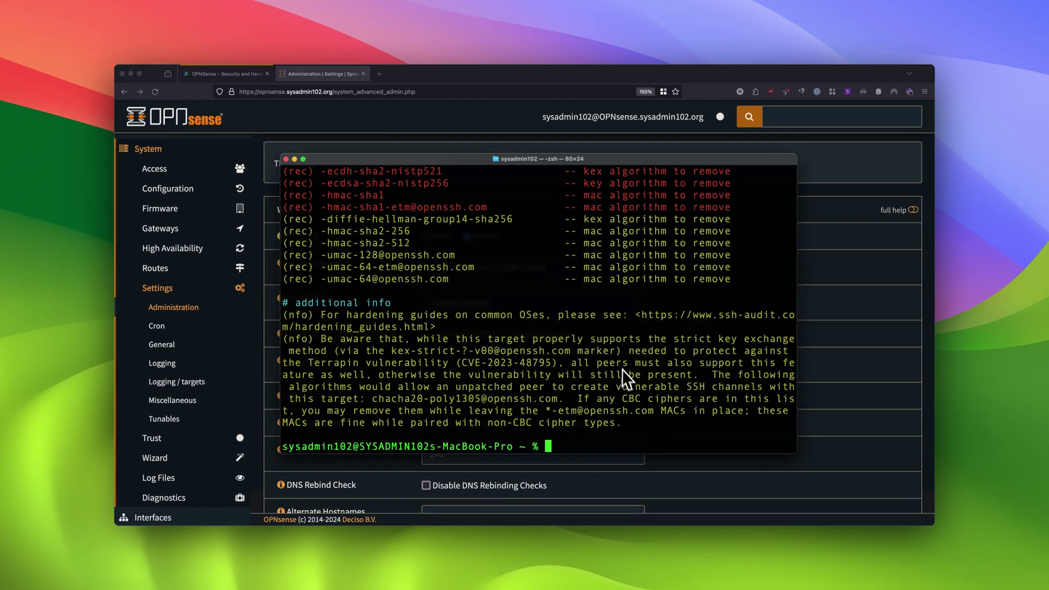
{"action": "key", "text": "Up"}
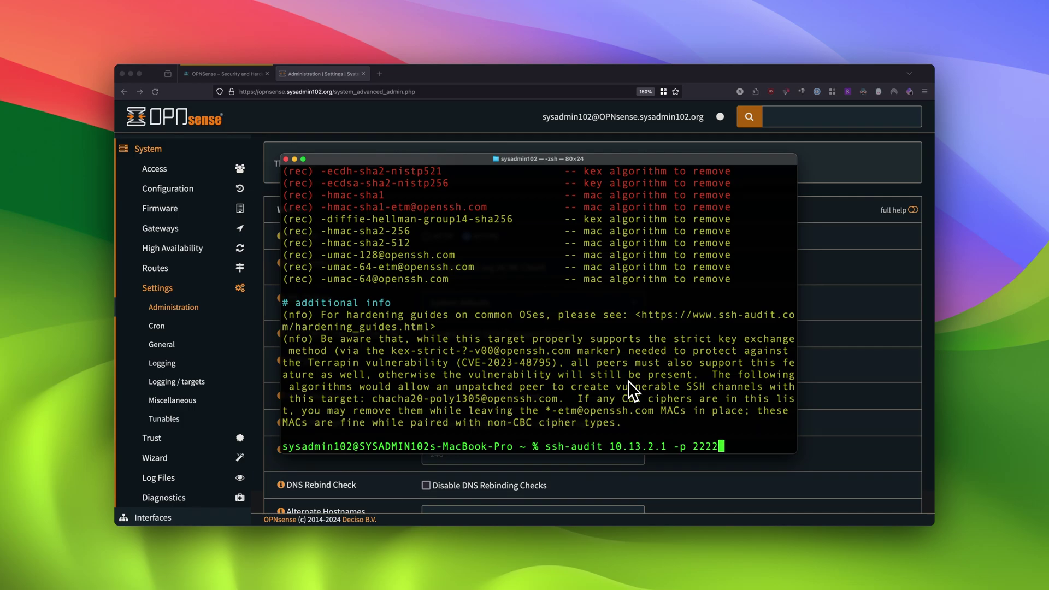
{"action": "key", "text": "Return"}
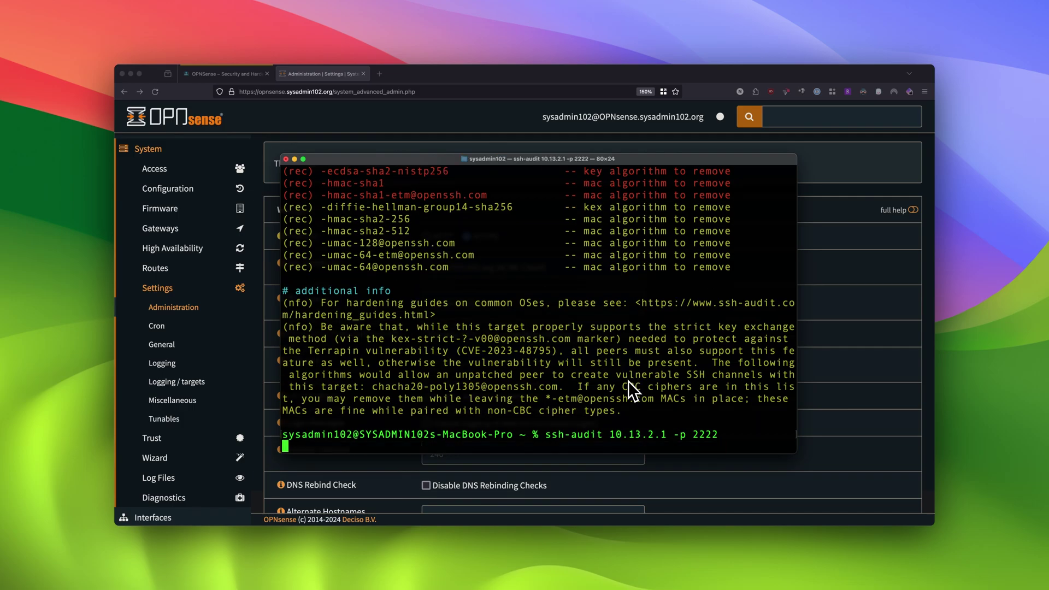
{"action": "scroll", "coordinate": [628, 332], "scroll_direction": "up", "scroll_amount": 5}
{"action": "scroll", "coordinate": [628, 332], "scroll_direction": "up", "scroll_amount": 10}
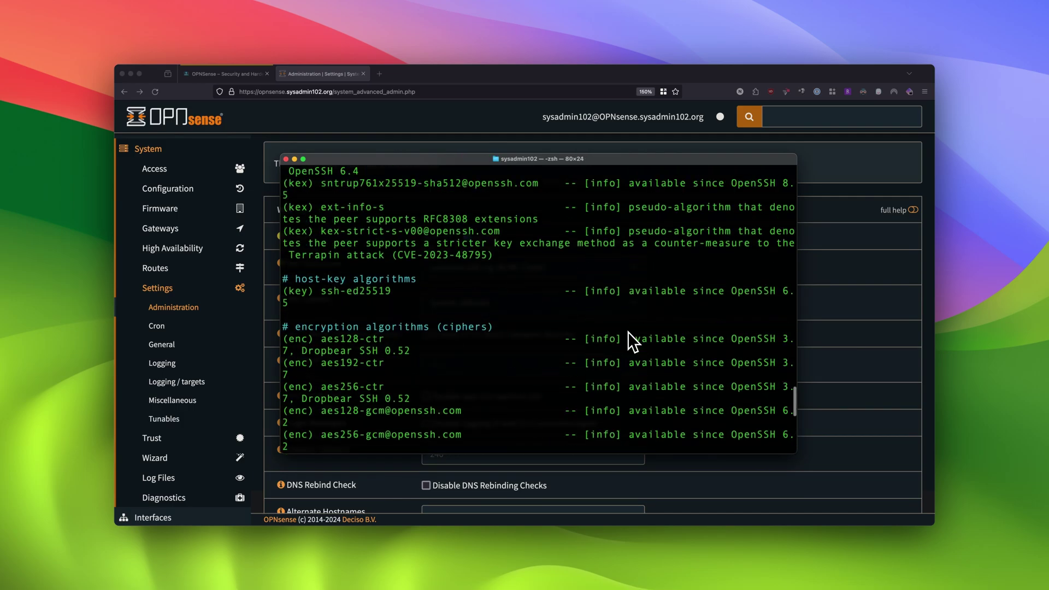
{"action": "scroll", "coordinate": [628, 332], "scroll_direction": "up", "scroll_amount": 3}
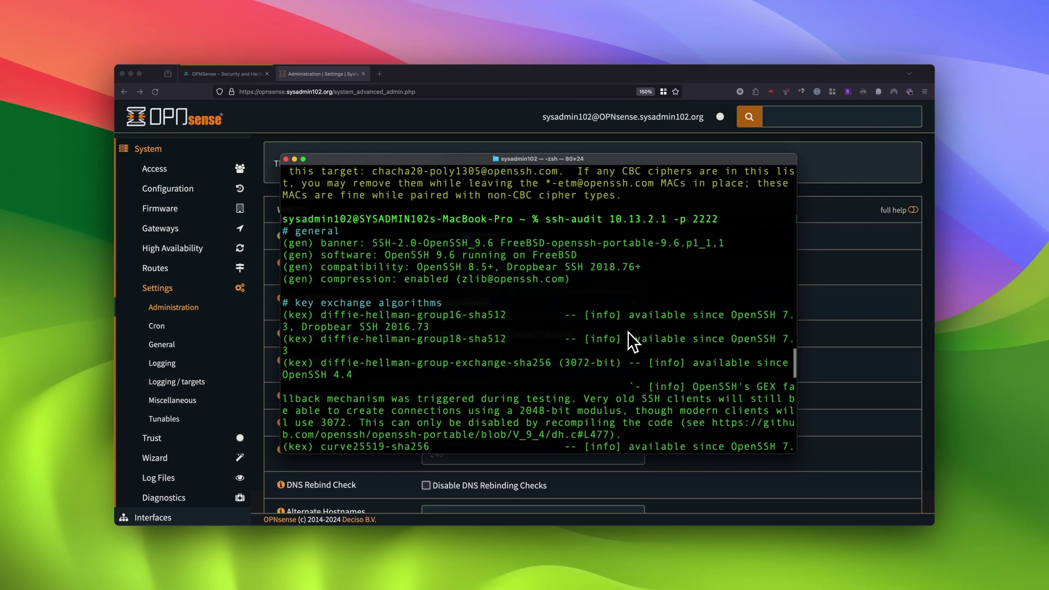
{"action": "scroll", "coordinate": [627, 332], "scroll_direction": "up", "scroll_amount": 2}
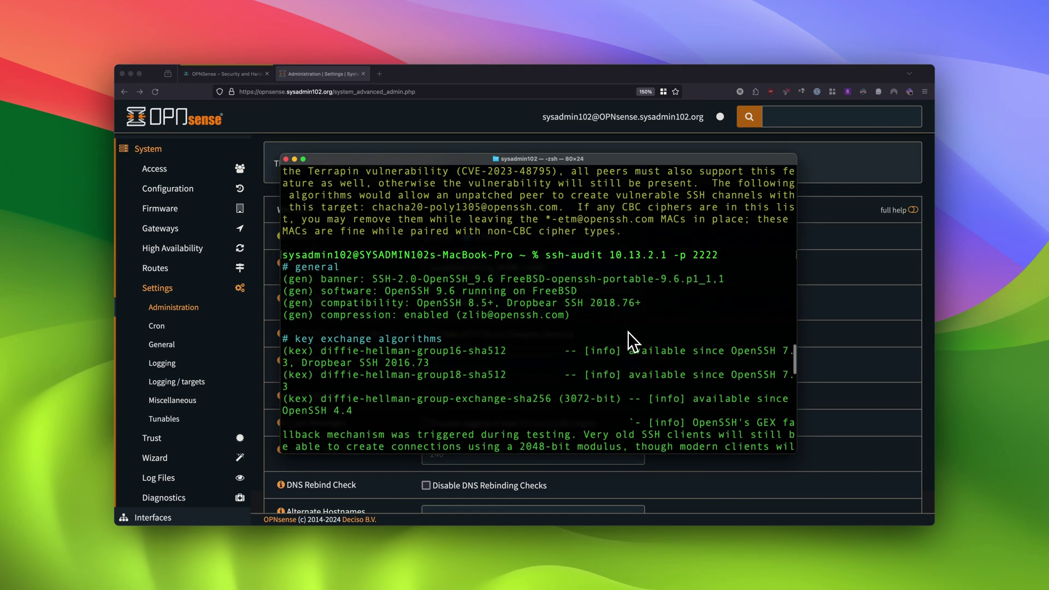
{"action": "scroll", "coordinate": [628, 332], "scroll_direction": "down", "scroll_amount": 6}
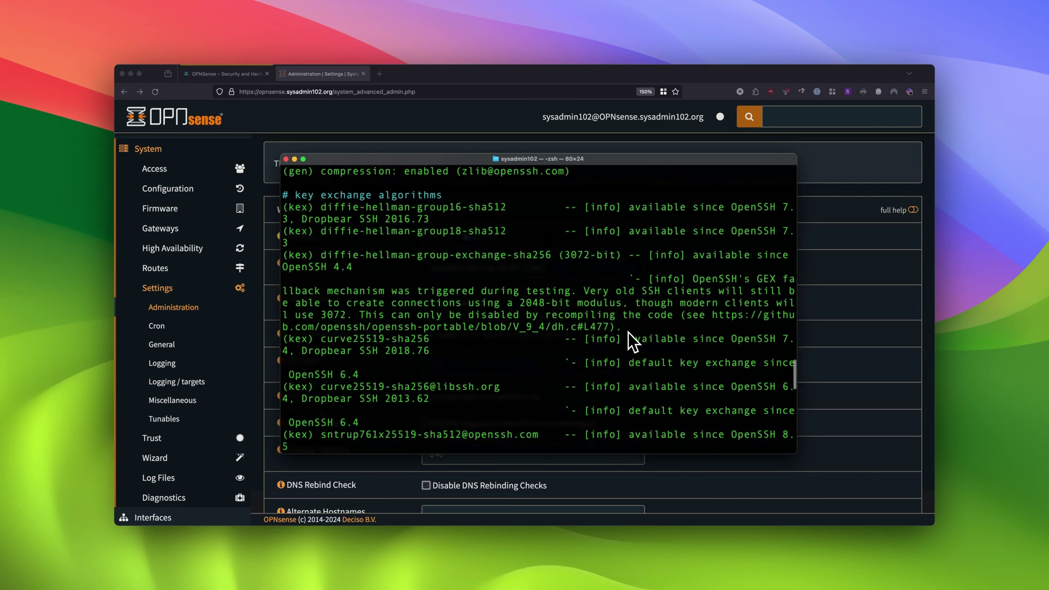
{"action": "scroll", "coordinate": [628, 332], "scroll_direction": "down", "scroll_amount": 15}
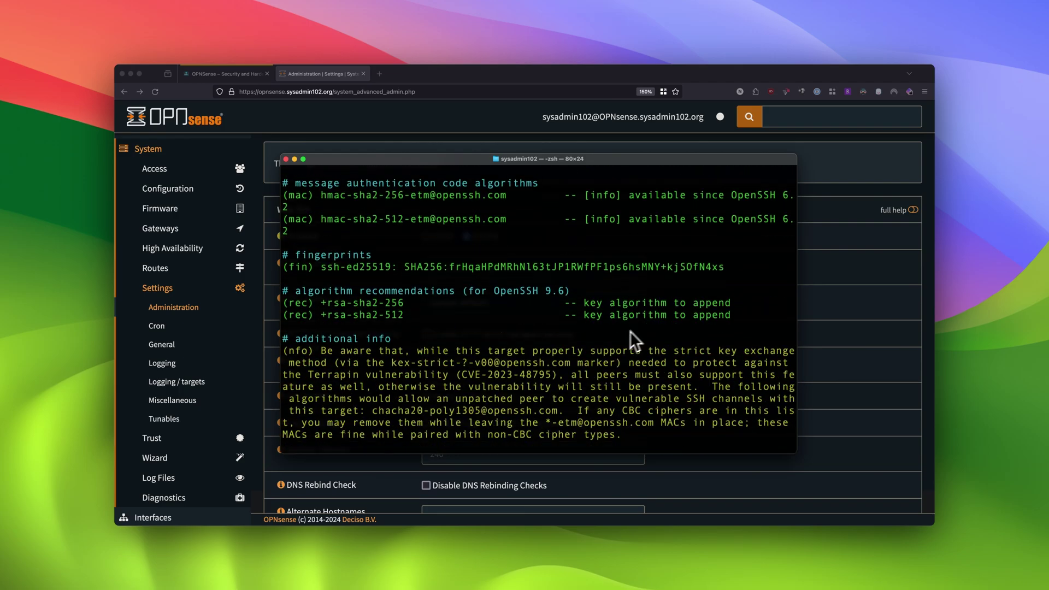
{"action": "left_click", "coordinate": [851, 360]}
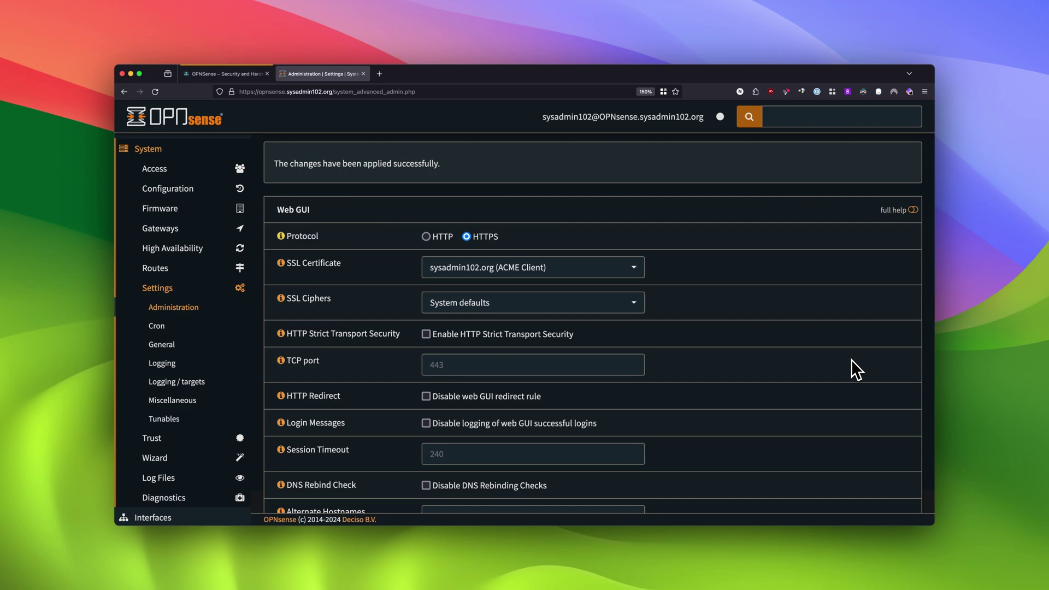
Scroll down to review the saved hardened Secure Shell settings.
{"action": "scroll", "coordinate": [805, 322], "scroll_direction": "down", "scroll_amount": 10}
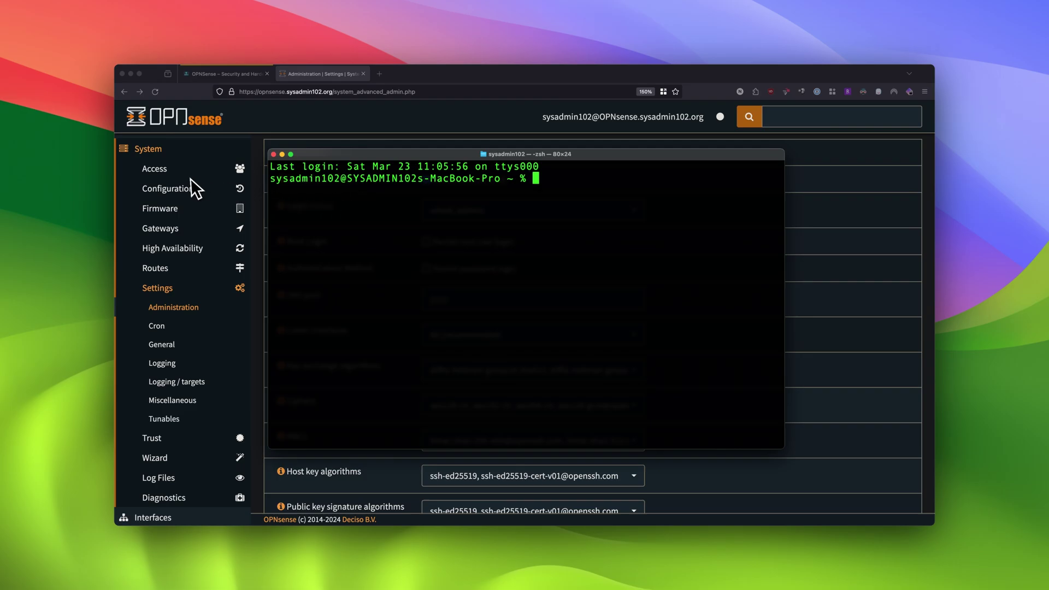
Bring the sysadmin102 tutorial's client-side key pair commands (mkdir, ssh-keygen, cat *.pub) into view.
{"action": "left_click", "coordinate": [219, 74]}
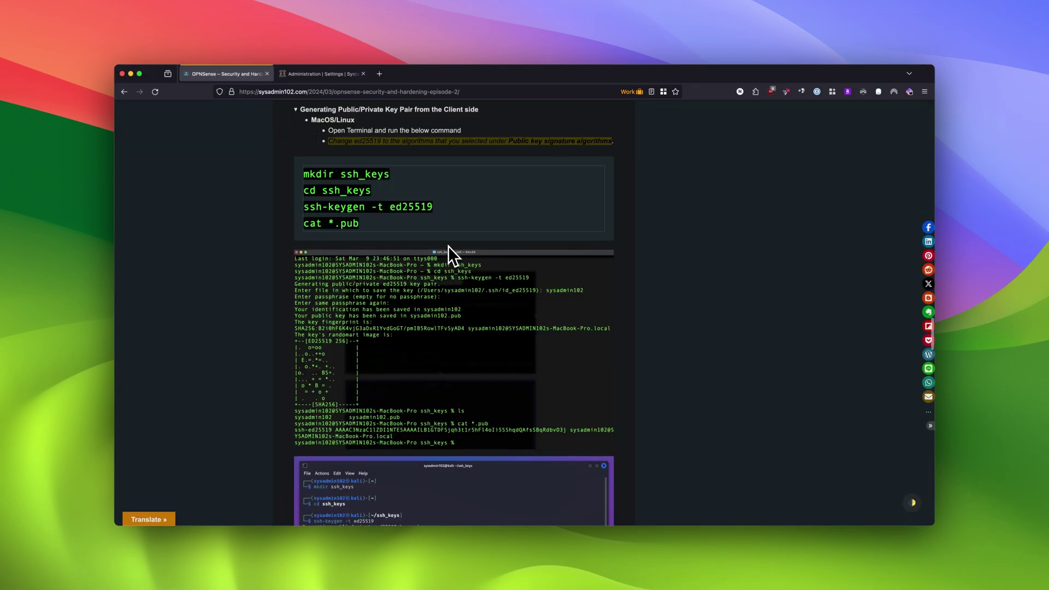
{"action": "scroll", "coordinate": [448, 246], "scroll_direction": "up", "scroll_amount": 1}
{"action": "scroll", "coordinate": [448, 246], "scroll_direction": "down", "scroll_amount": 1}
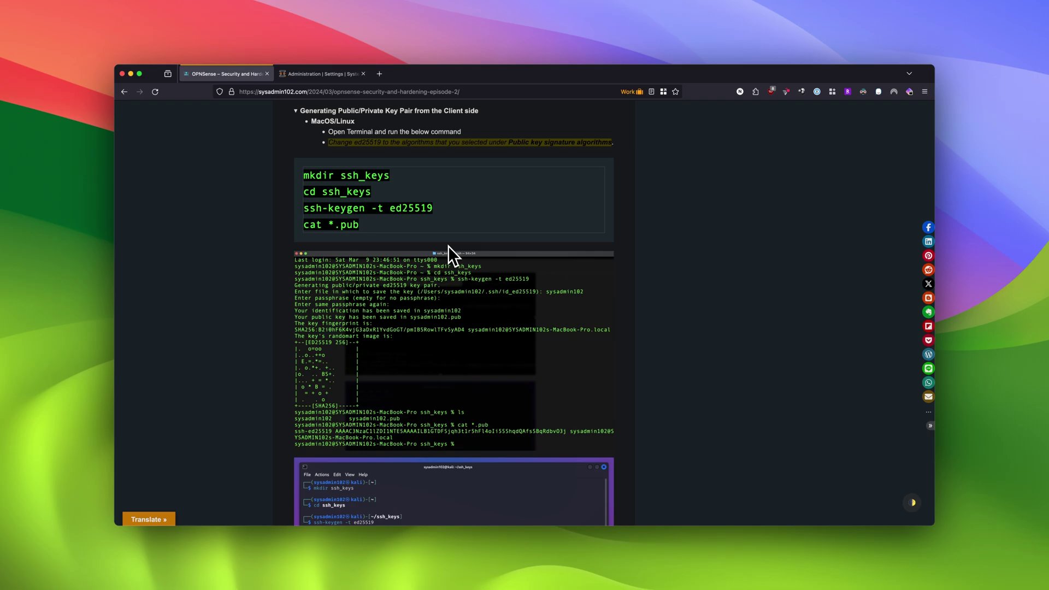
{"action": "scroll", "coordinate": [448, 246], "scroll_direction": "down", "scroll_amount": 1}
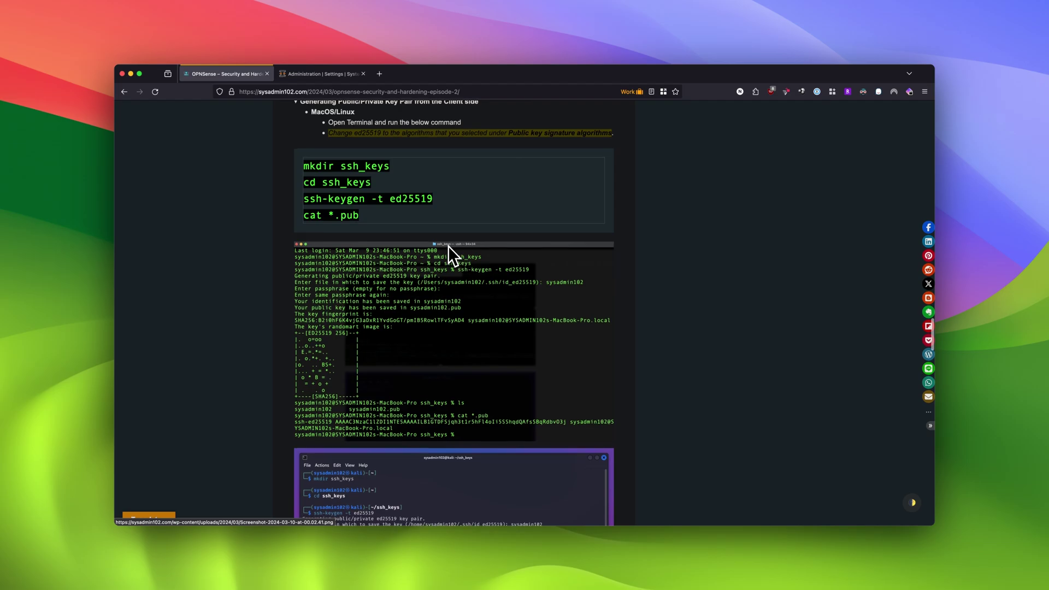
{"action": "scroll", "coordinate": [448, 246], "scroll_direction": "down", "scroll_amount": 2}
{"action": "scroll", "coordinate": [448, 246], "scroll_direction": "down", "scroll_amount": 10}
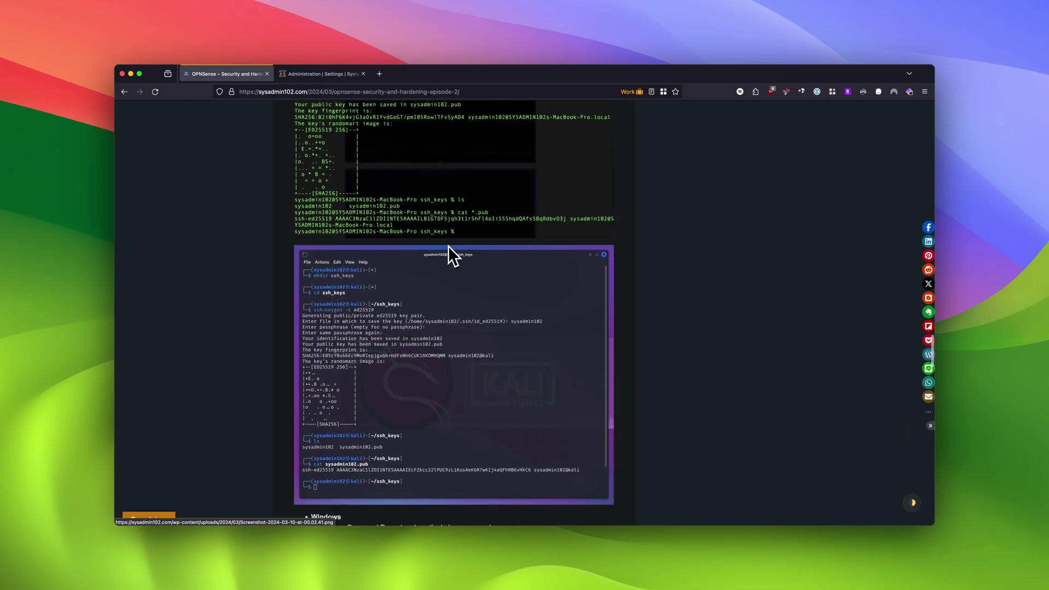
{"action": "scroll", "coordinate": [447, 246], "scroll_direction": "up", "scroll_amount": 11}
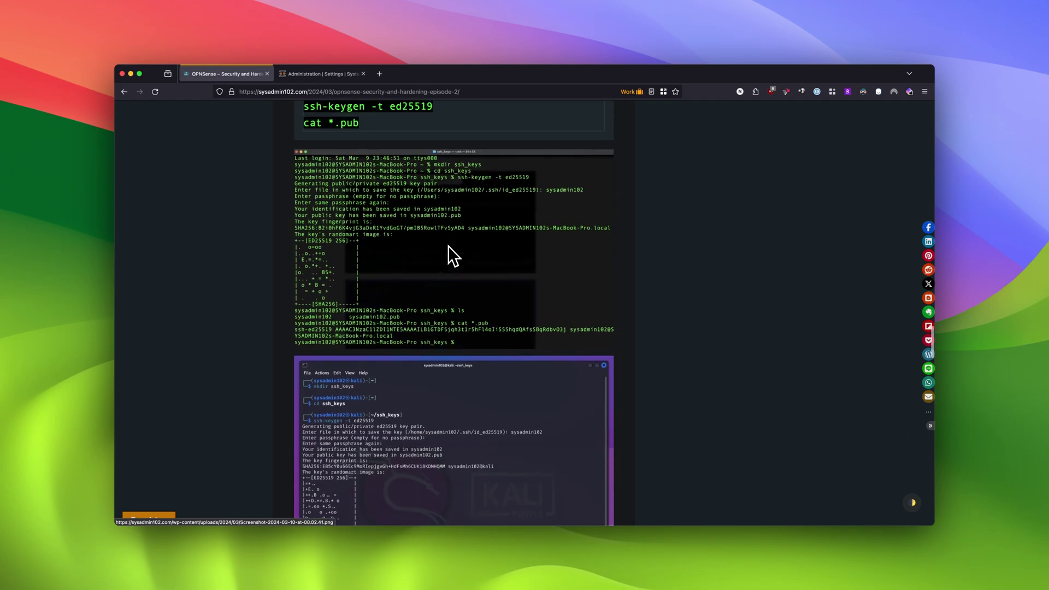
{"action": "scroll", "coordinate": [448, 246], "scroll_direction": "down", "scroll_amount": 1}
{"action": "scroll", "coordinate": [447, 246], "scroll_direction": "up", "scroll_amount": 2}
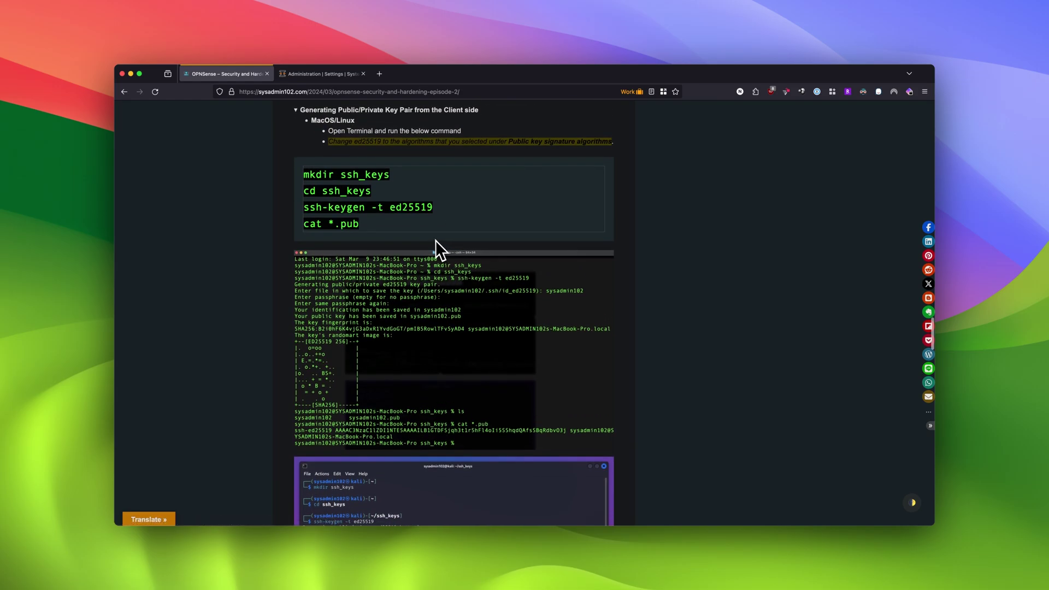
In a new terminal, create the ssh_keys folder, enter it, and begin typing 'ssh-keygen -t'.
{"action": "key", "text": "ctrl+alt+t"}
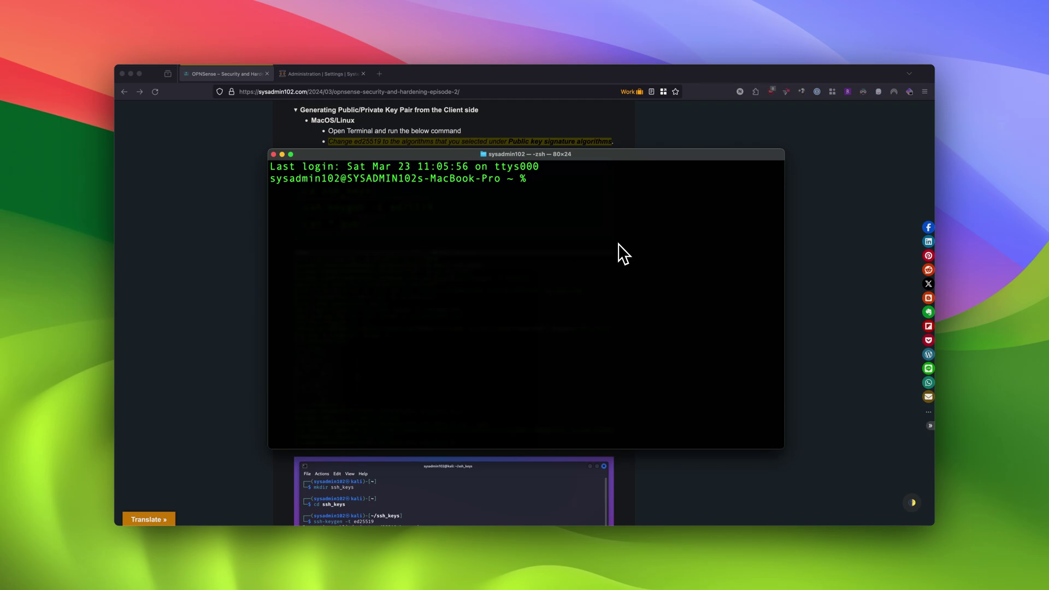
{"action": "type", "text": "mkdir ssh_keys"}
{"action": "key", "text": "Return"}
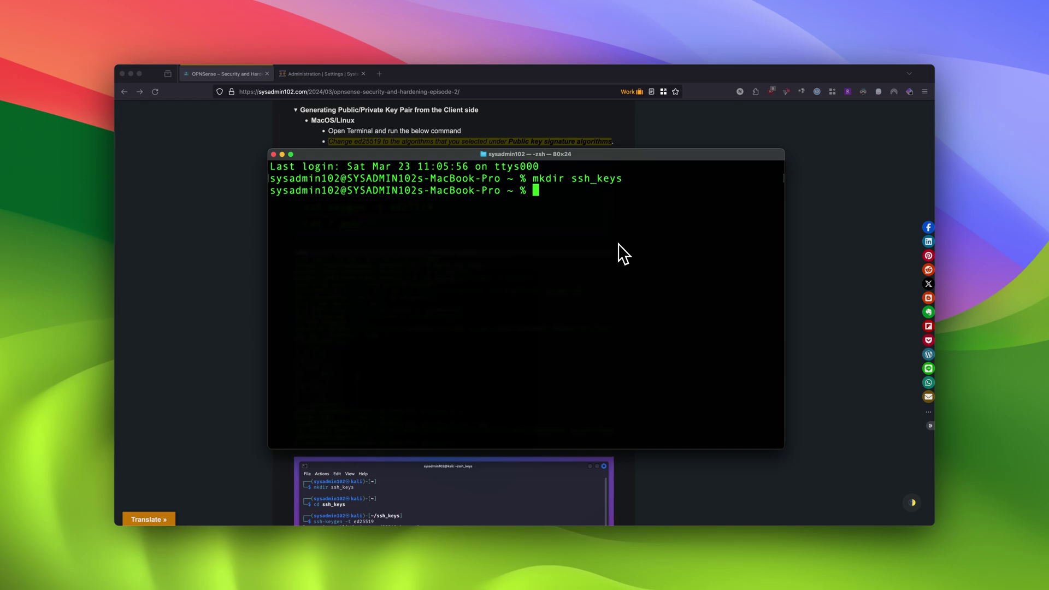
{"action": "type", "text": "cd ss"}
{"action": "key", "text": "Tab"}
{"action": "key", "text": "Return"}
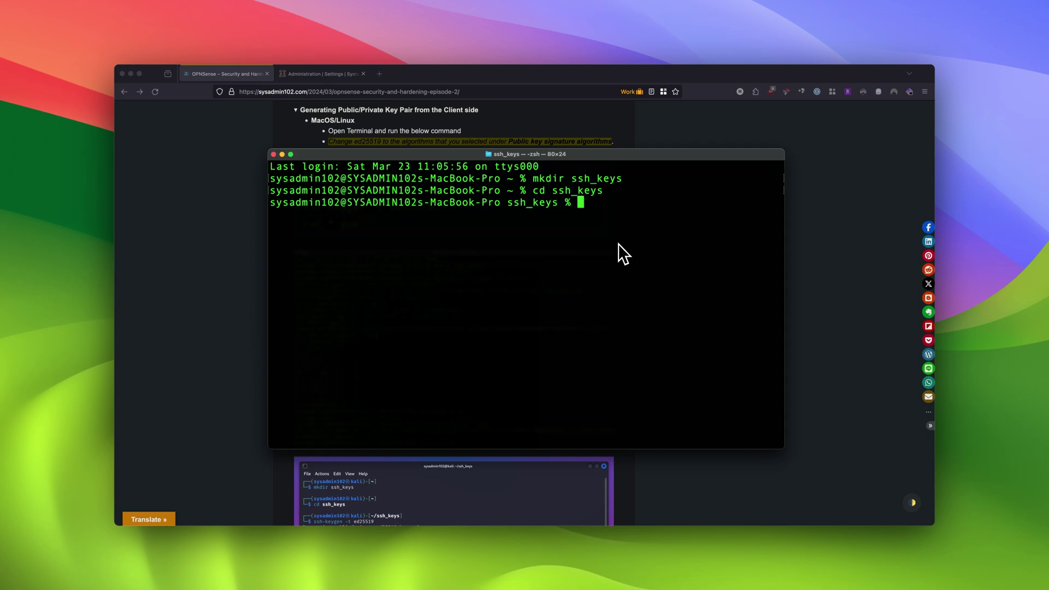
{"action": "type", "text": "ssh-keygen -t"}
{"action": "left_click", "coordinate": [323, 74]}
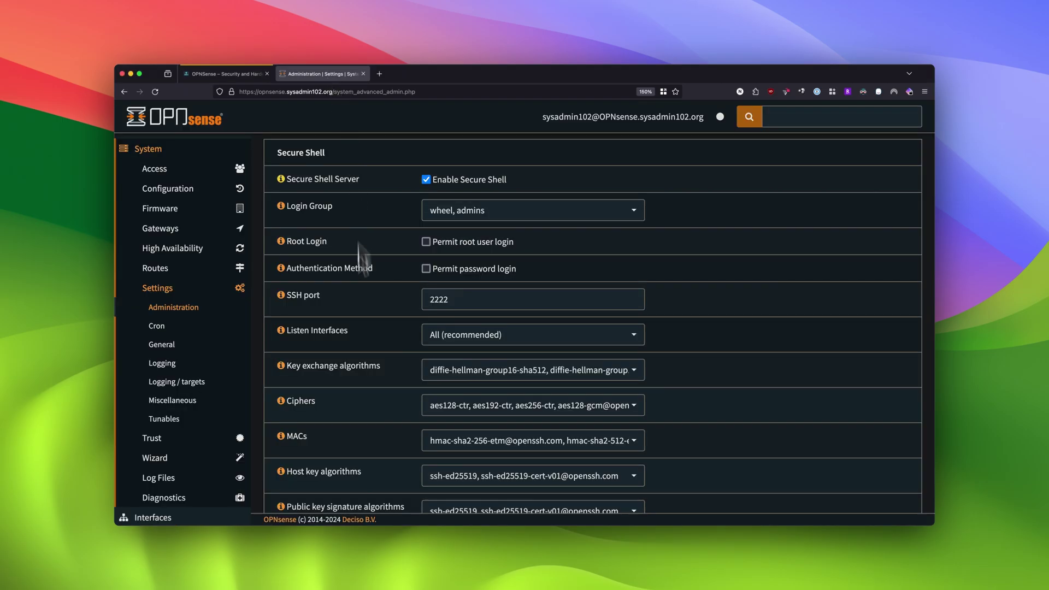
{"action": "scroll", "coordinate": [361, 372], "scroll_direction": "down", "scroll_amount": 1}
{"action": "scroll", "coordinate": [361, 377], "scroll_direction": "down", "scroll_amount": 1}
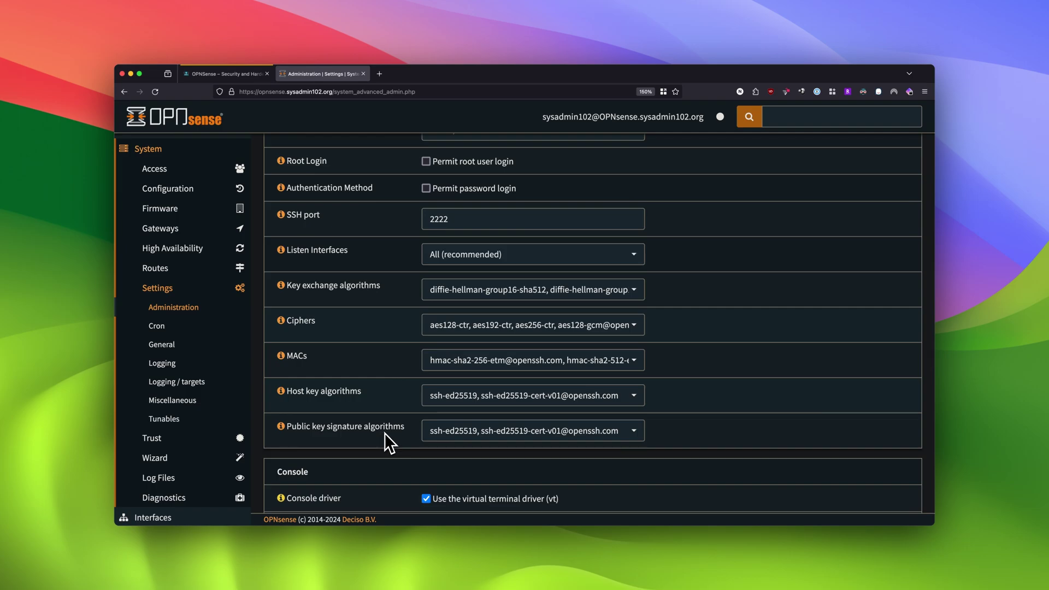
{"action": "left_click", "coordinate": [437, 437]}
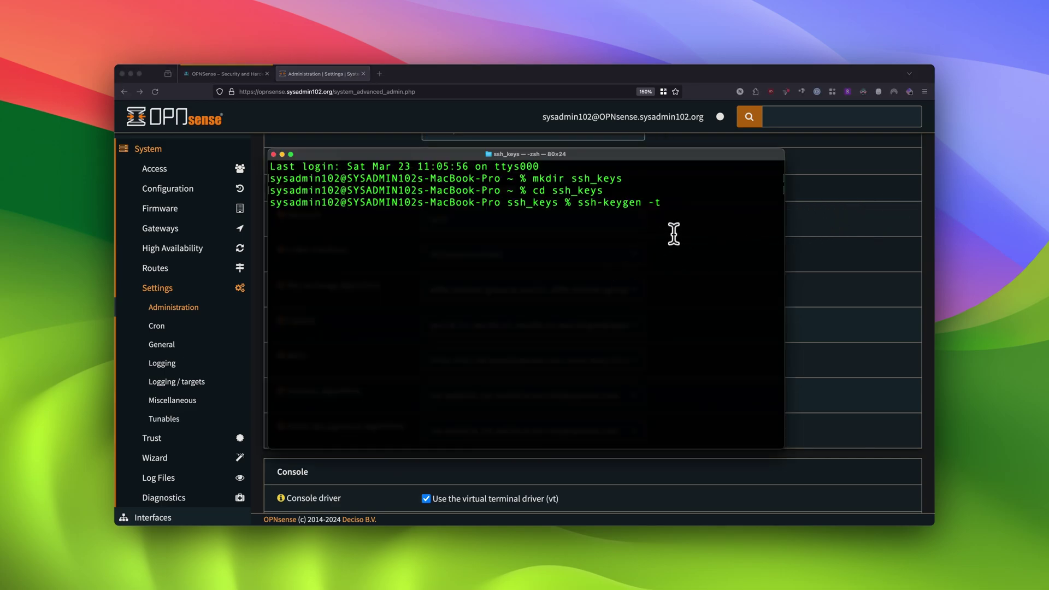
Generate an ed25519 key pair saved as sysadmin102 with no passphrase.
{"action": "type", "text": "ed25519"}
{"action": "key", "text": "Return"}
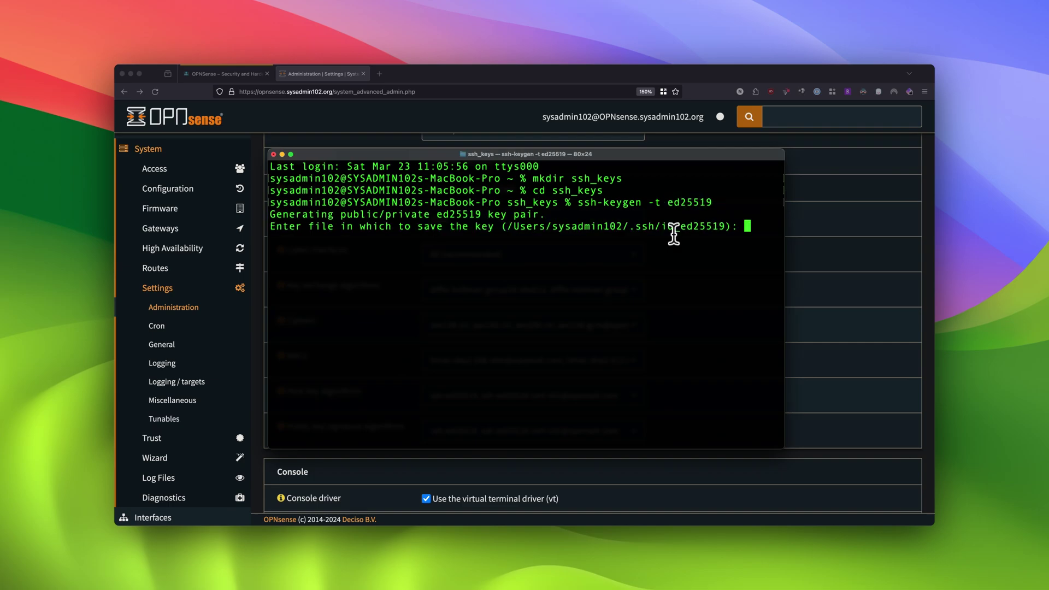
{"action": "type", "text": "sysadmin102"}
{"action": "key", "text": "Return"}
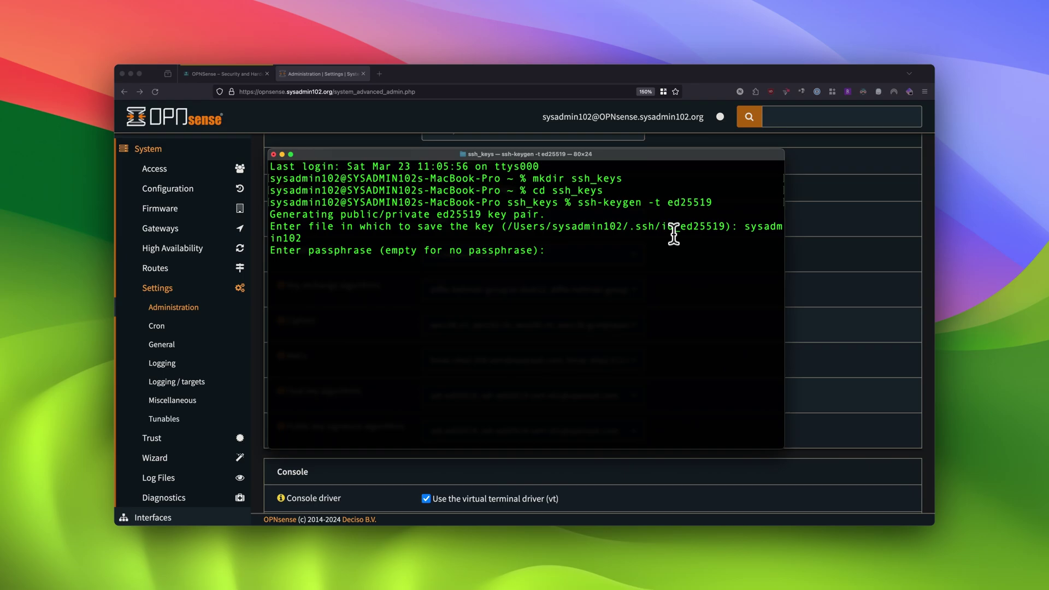
{"action": "key", "text": "Return"}
{"action": "key", "text": "Return"}
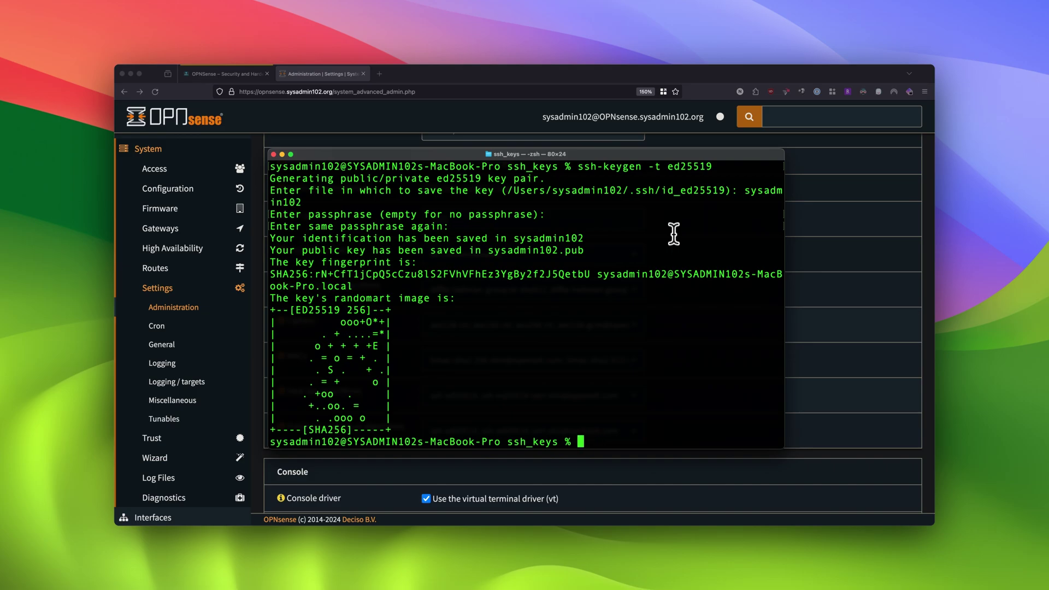
Print the public key with 'cat *.pub' and copy the entire key line.
{"action": "type", "text": "ype"}
{"action": "key", "text": "BackSpace"}
{"action": "key", "text": "BackSpace"}
{"action": "type", "text": ".pub"}
{"action": "key", "text": "Return"}
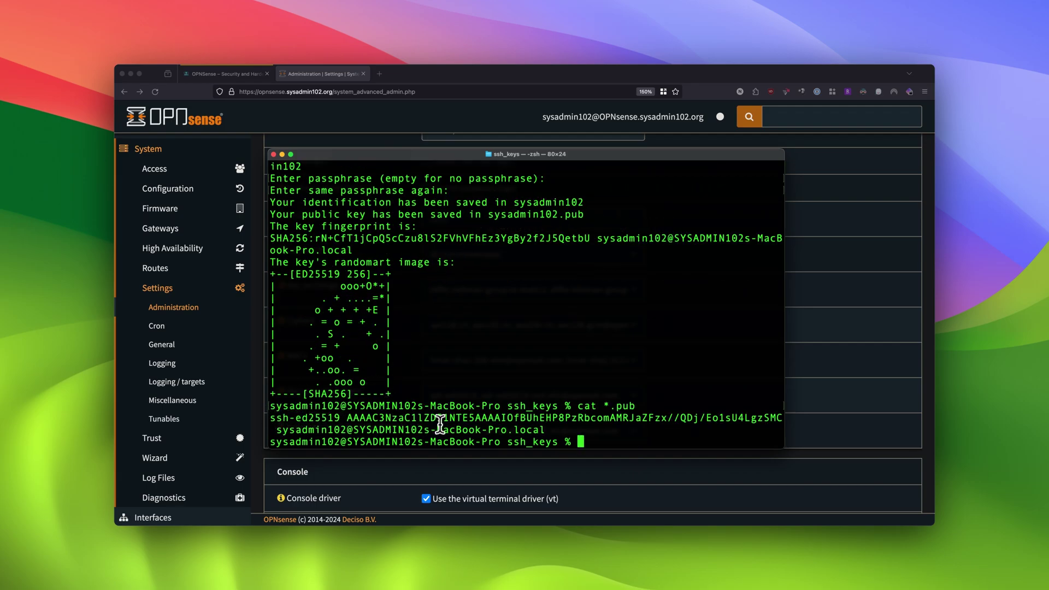
{"action": "triple_click", "coordinate": [390, 423]}
{"action": "key", "text": "super+c"}
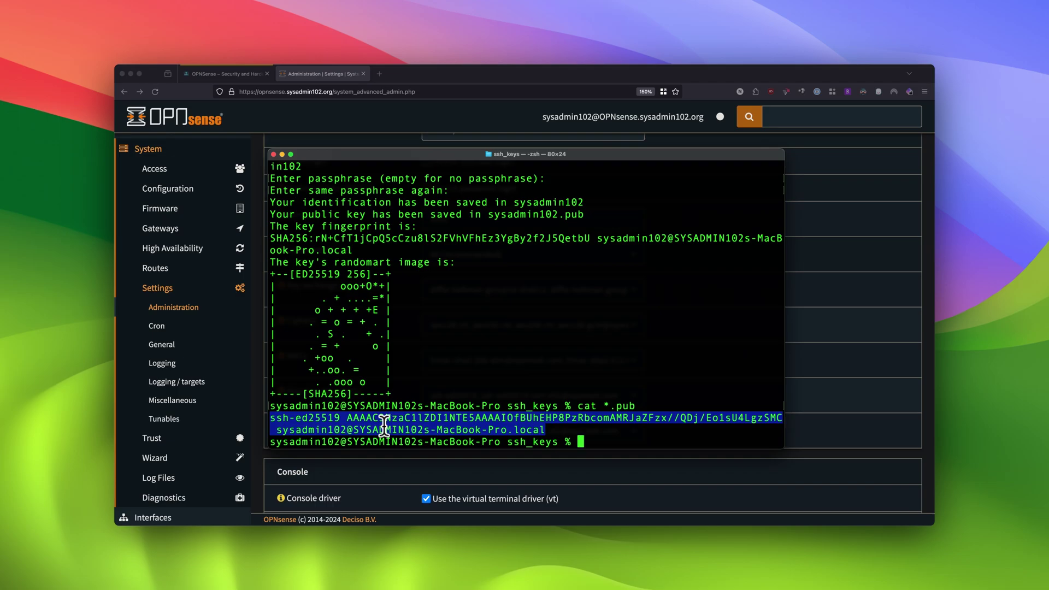
{"action": "right_click", "coordinate": [384, 429]}
{"action": "left_click", "coordinate": [313, 375]}
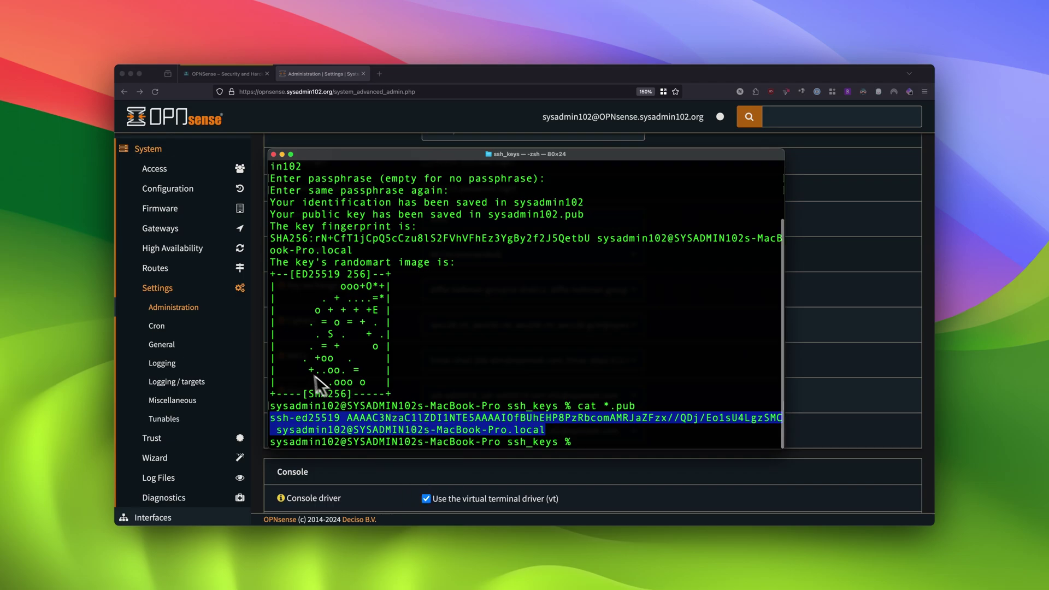
Open the admin user's account for editing under System > Access > Users.
{"action": "left_click", "coordinate": [798, 268]}
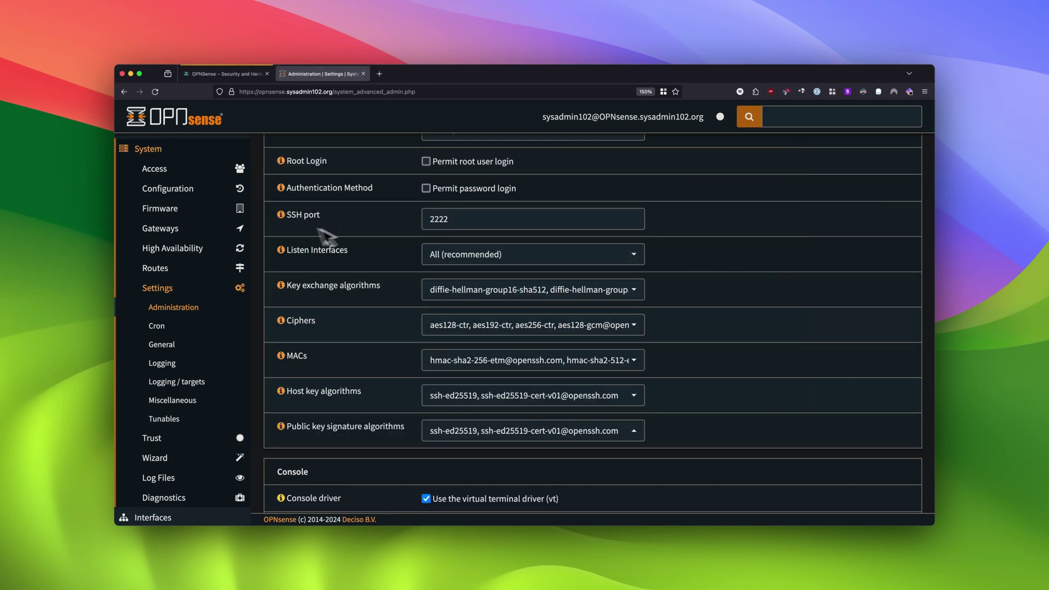
{"action": "left_click", "coordinate": [159, 172]}
{"action": "left_click", "coordinate": [166, 192]}
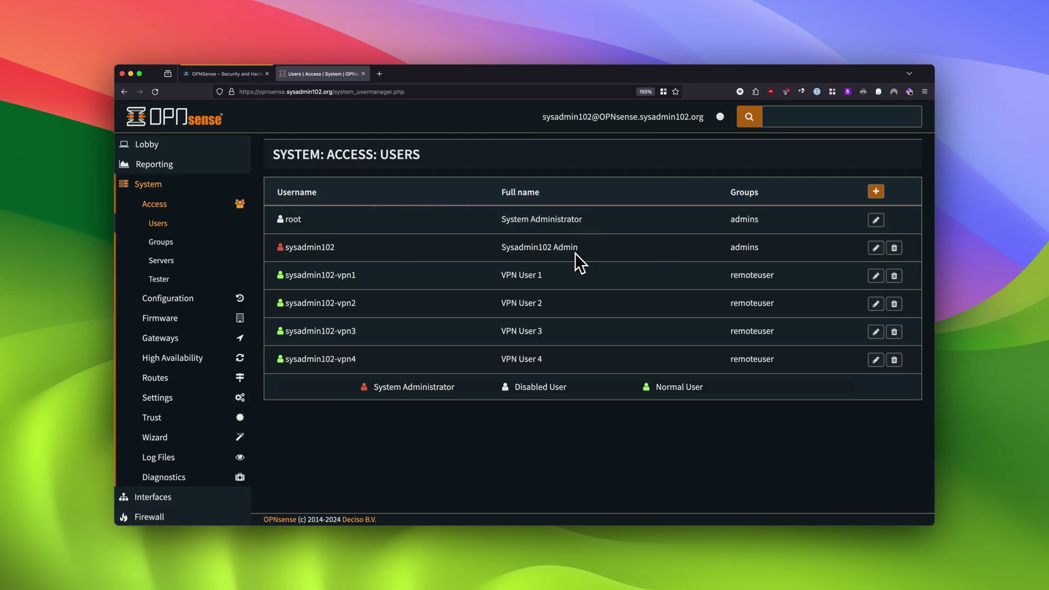
{"action": "left_click", "coordinate": [877, 252]}
Paste the ed25519 public key into the admin user's Authorized keys and save.
{"action": "scroll", "coordinate": [535, 266], "scroll_direction": "down", "scroll_amount": 10}
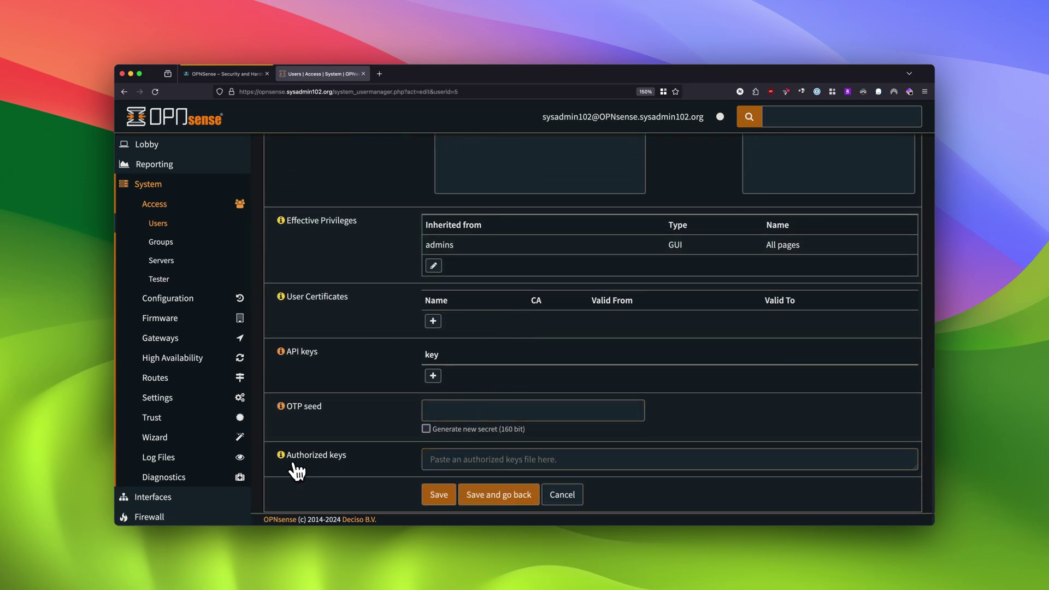
{"action": "left_click", "coordinate": [426, 460]}
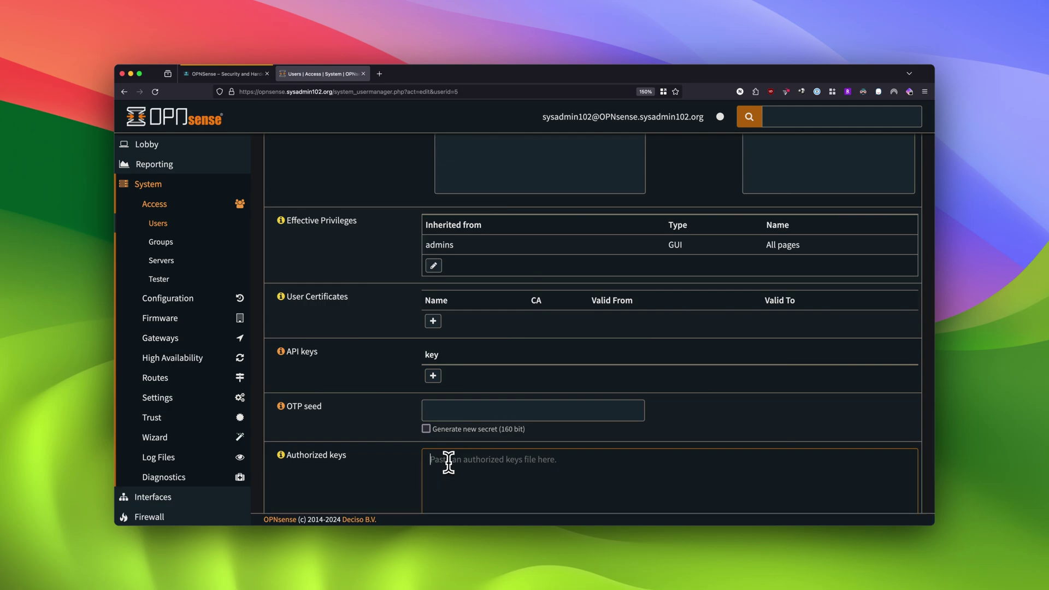
{"action": "key", "text": "super+v"}
{"action": "scroll", "coordinate": [447, 461], "scroll_direction": "down", "scroll_amount": 3}
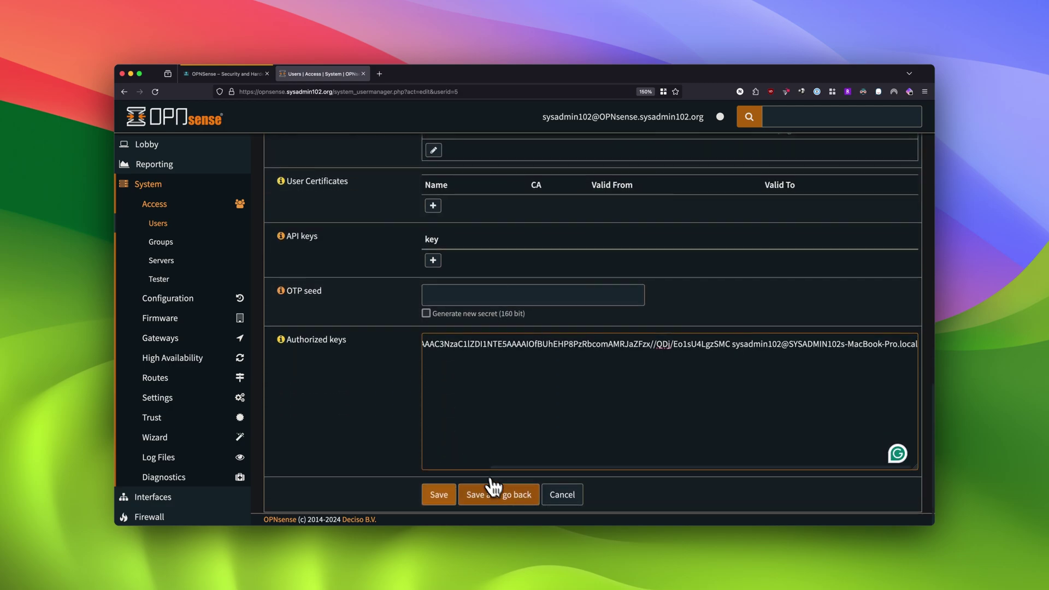
{"action": "left_click", "coordinate": [507, 504]}
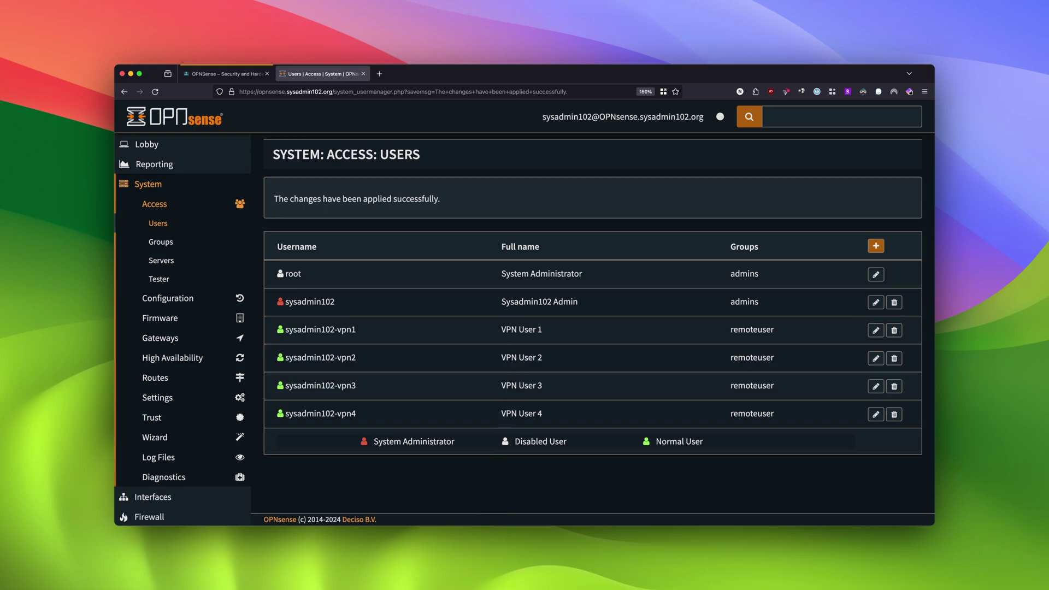
{"action": "key", "text": "super+Tab"}
SSH into 10.13.2.1 on port 2222 with the sysadmin102 private key and an empty passphrase.
{"action": "left_click", "coordinate": [628, 427]}
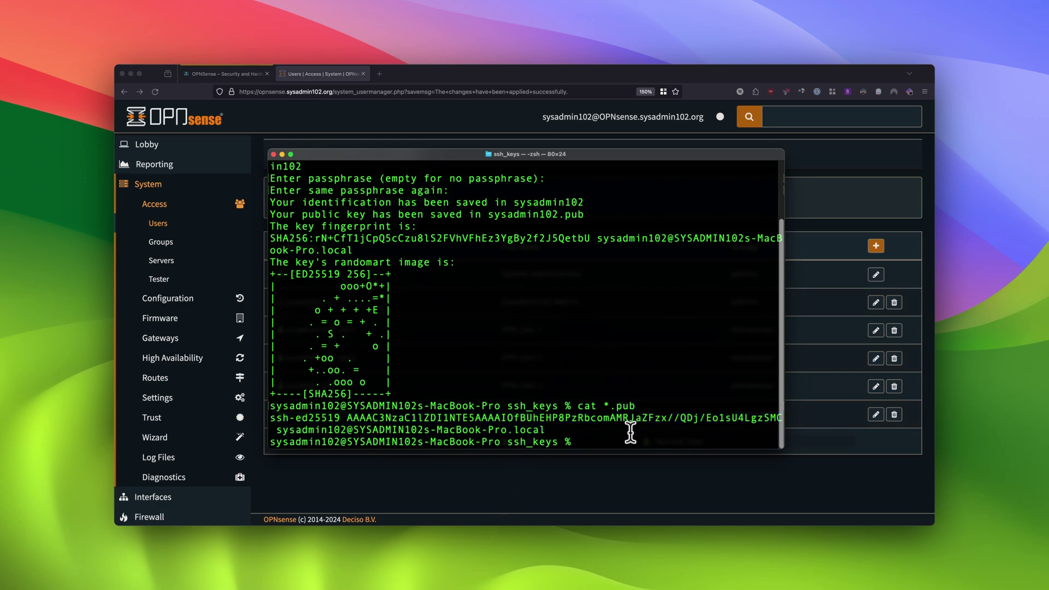
{"action": "type", "text": "ssh -i"}
{"action": "type", "text": "sysadmin102 sysadmin102@"}
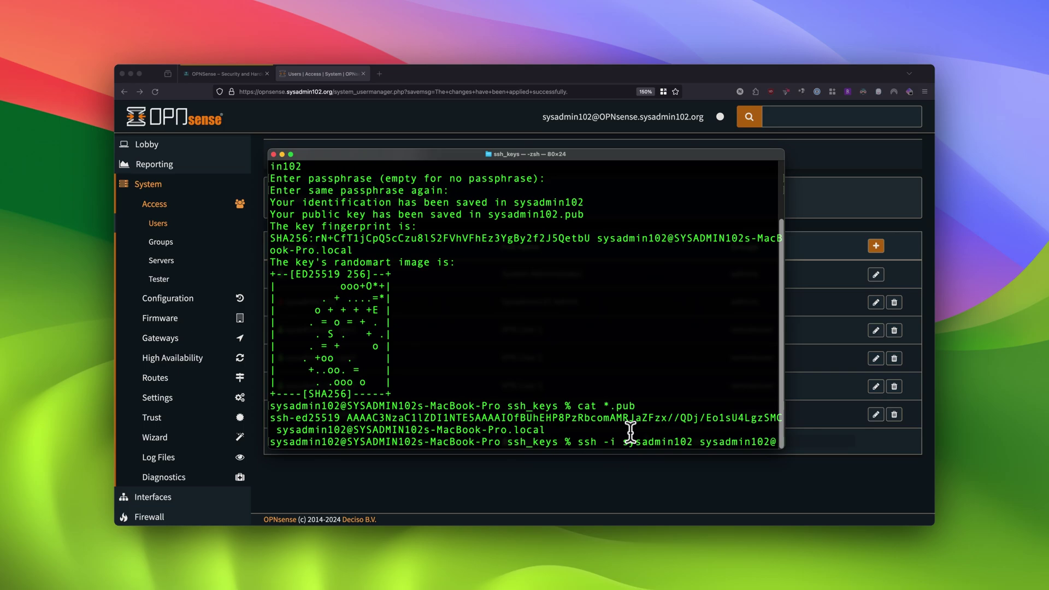
{"action": "type", "text": "10.13."}
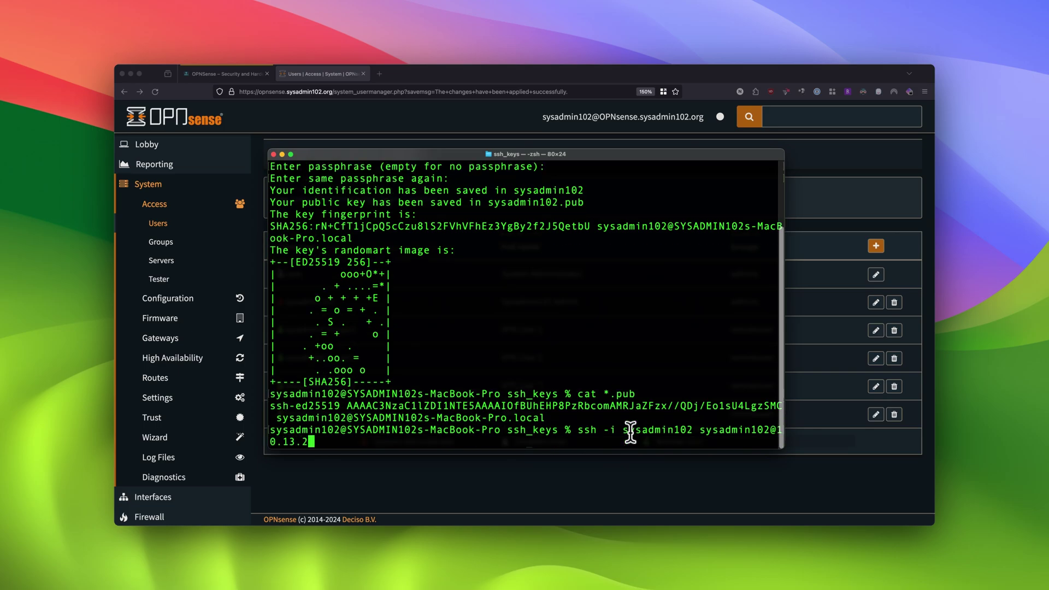
{"action": "type", "text": "2.1 -p 2222"}
{"action": "key", "text": "Return"}
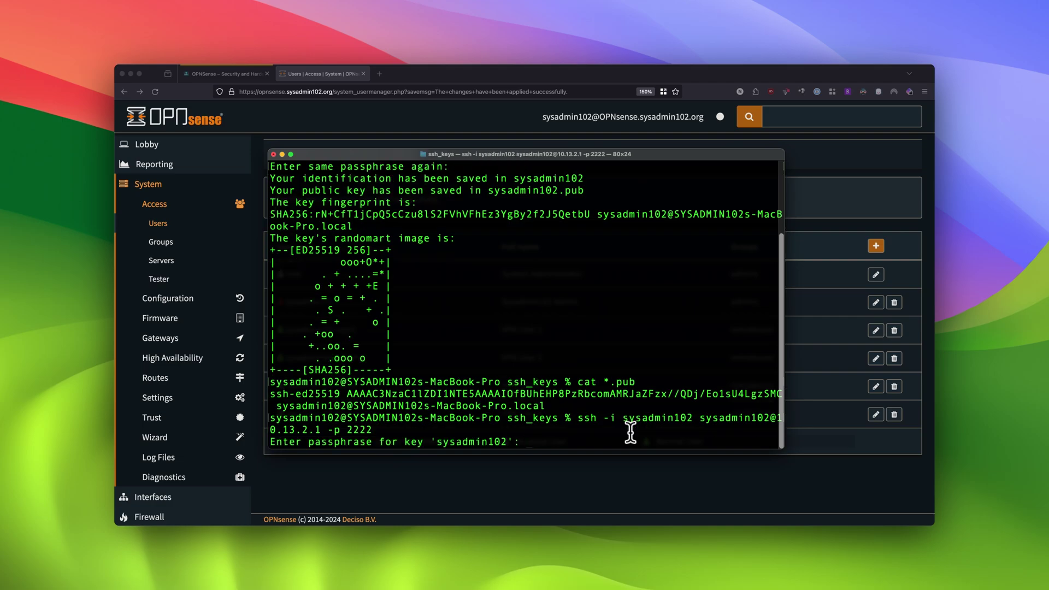
{"action": "key", "text": "Return"}
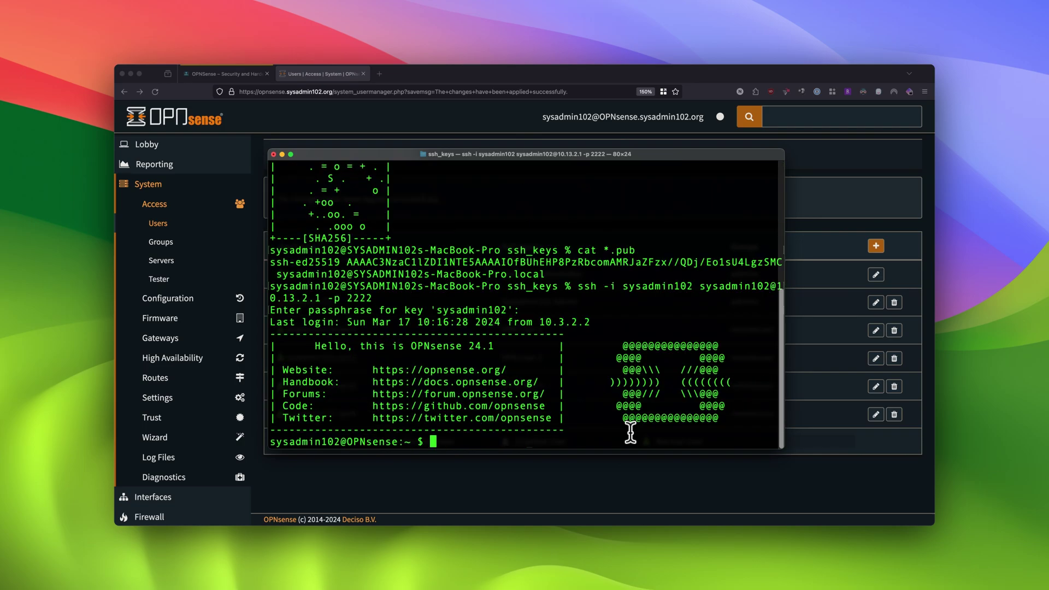